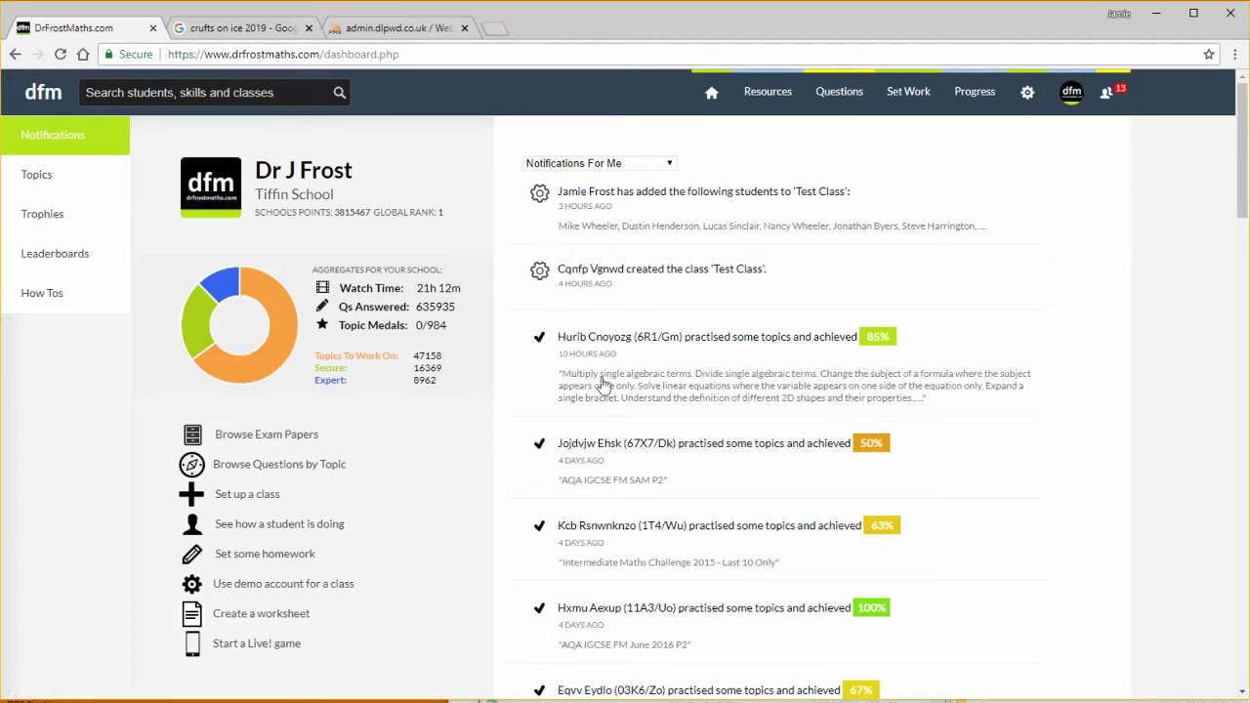
Step: Start a blank new worksheet from Questions > Worksheet Builder
mouse_move(830, 98)
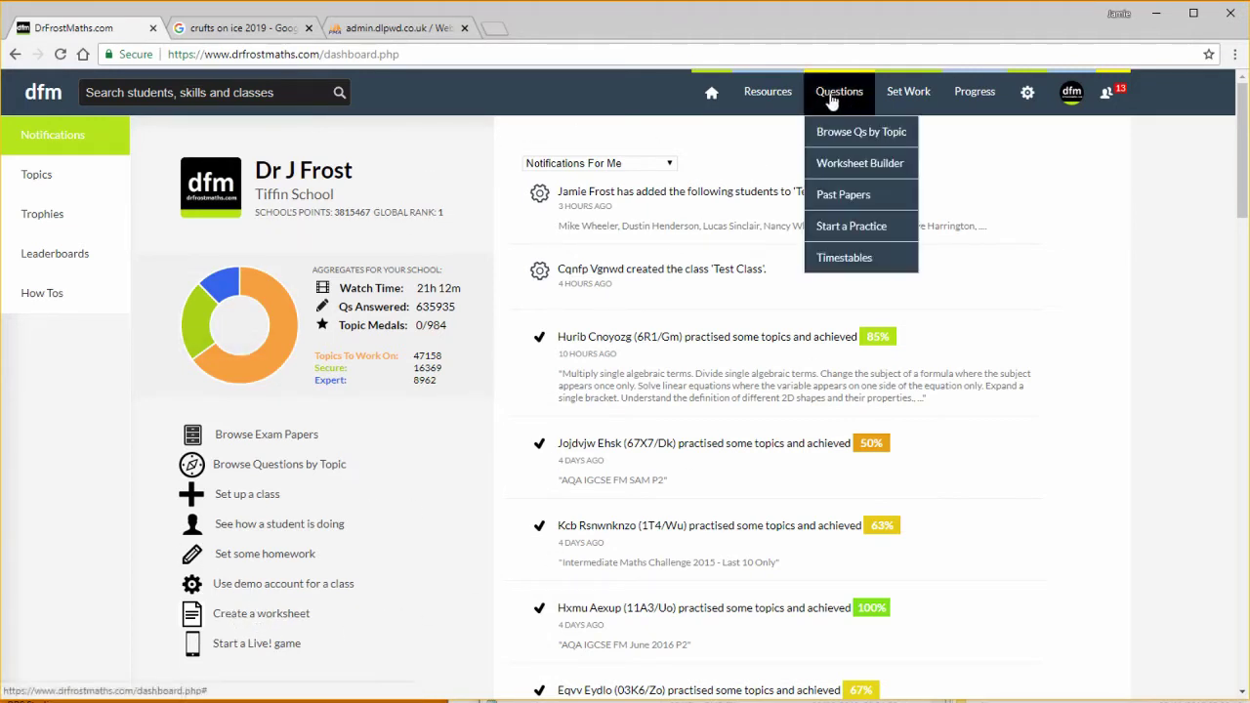
click(857, 164)
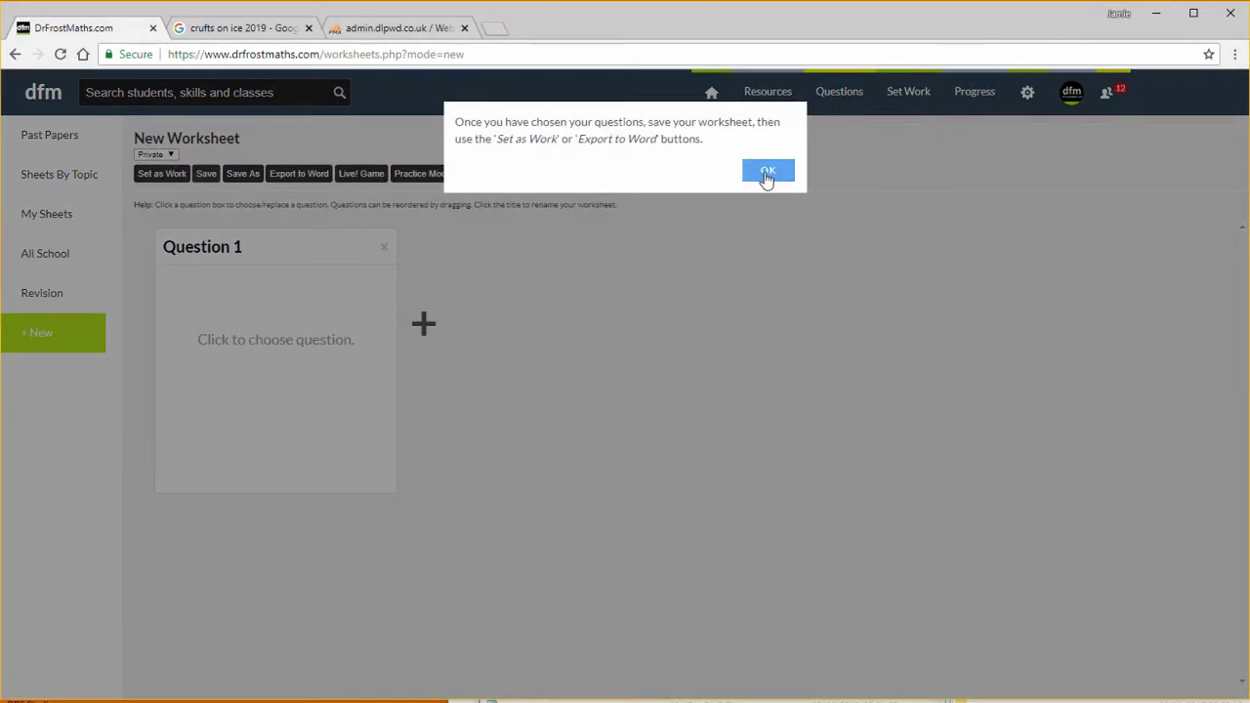
Step: Dismiss the saving tip and open Question 1's chooser, leaving Difficulty at all levels and Author at any
click(768, 169)
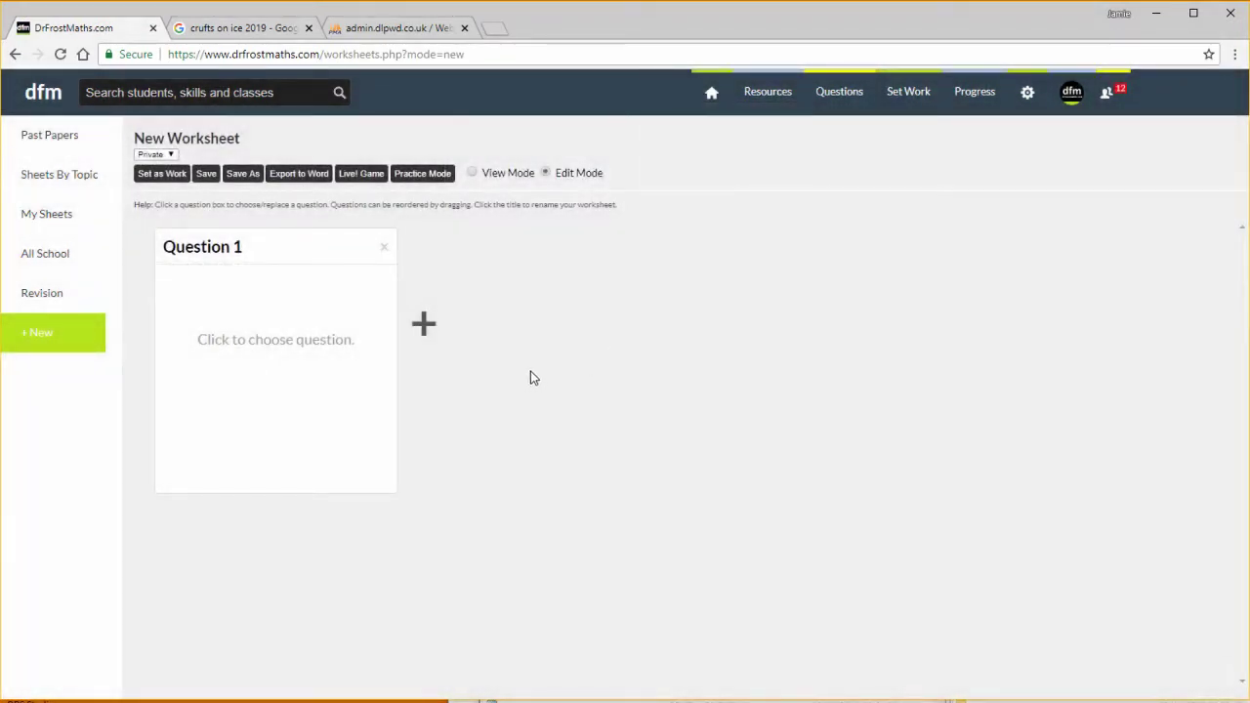
click(270, 342)
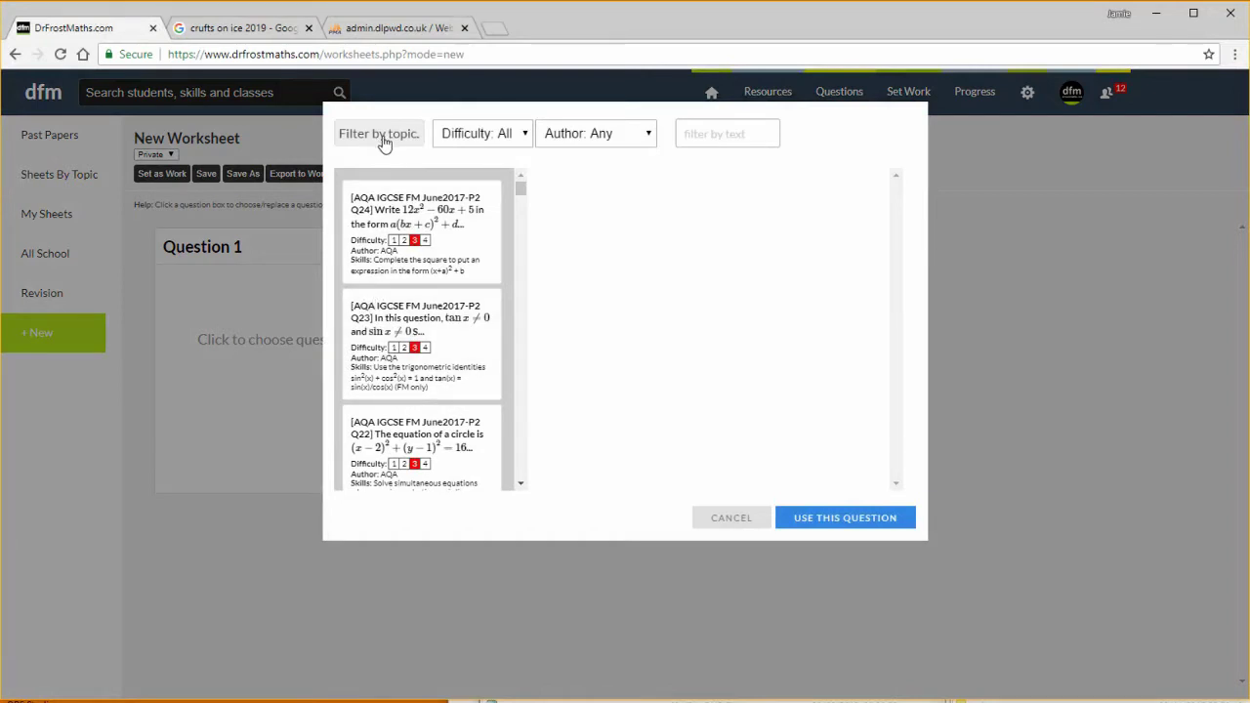
click(476, 136)
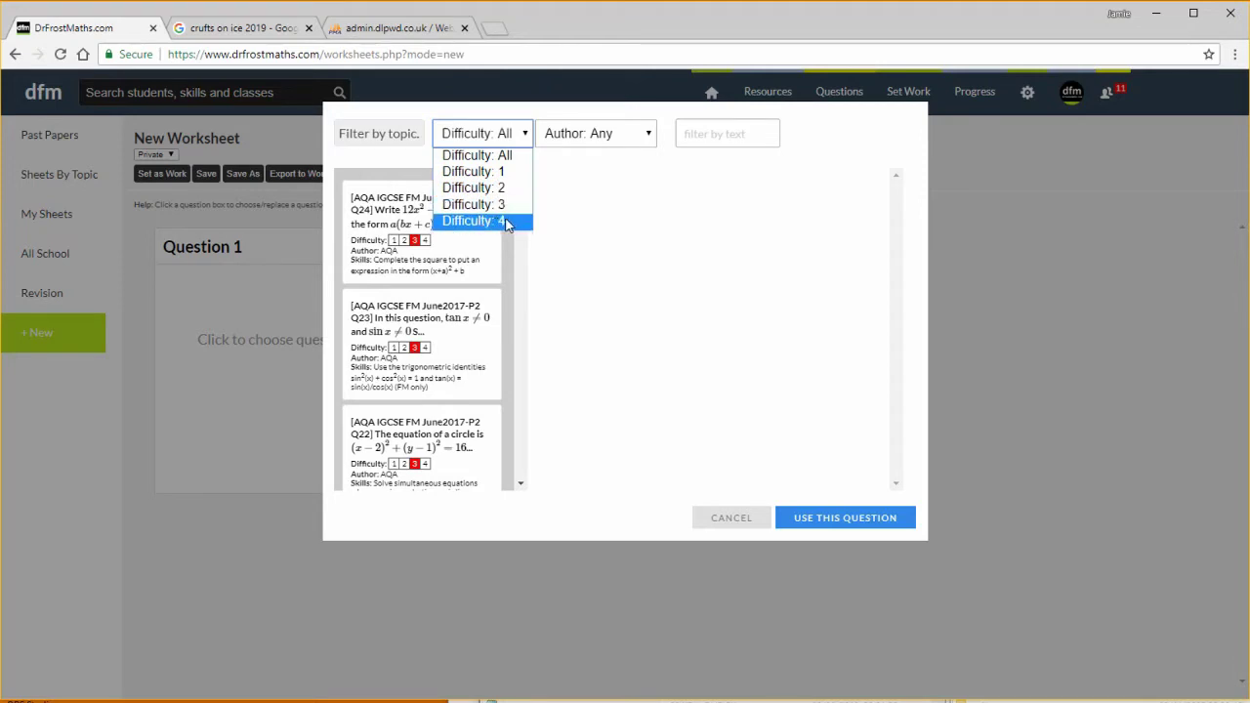
click(602, 204)
click(589, 135)
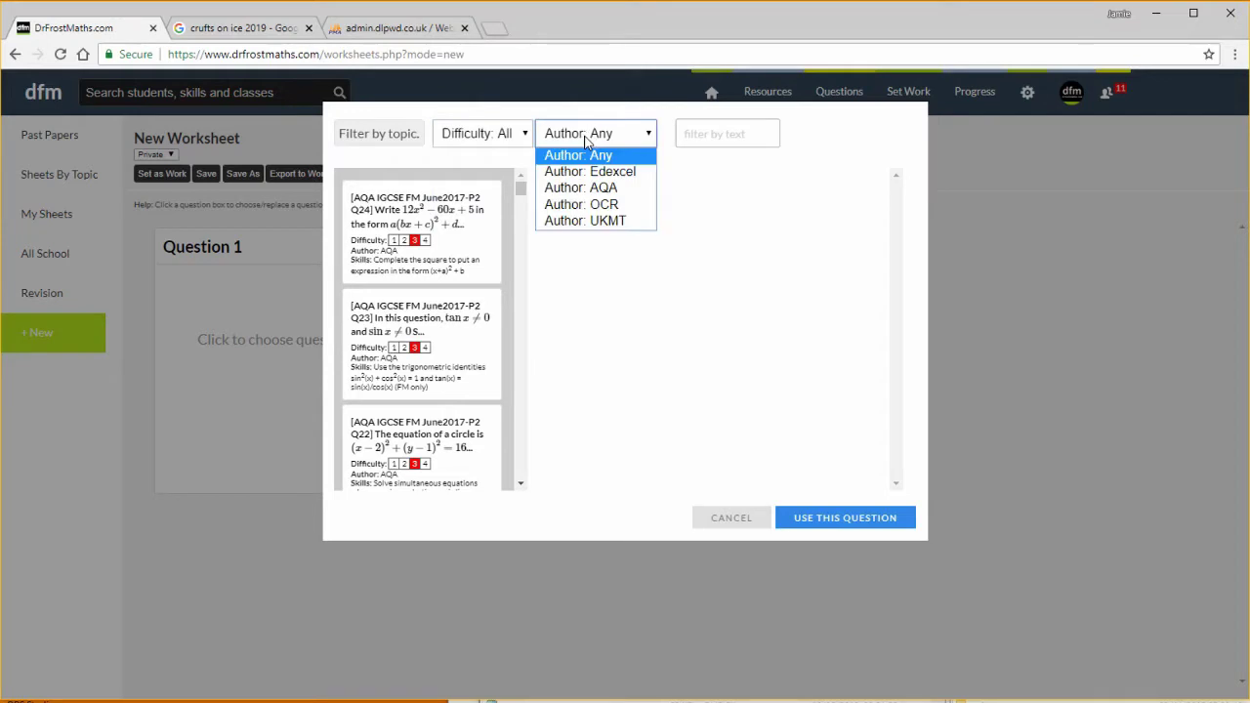
click(665, 190)
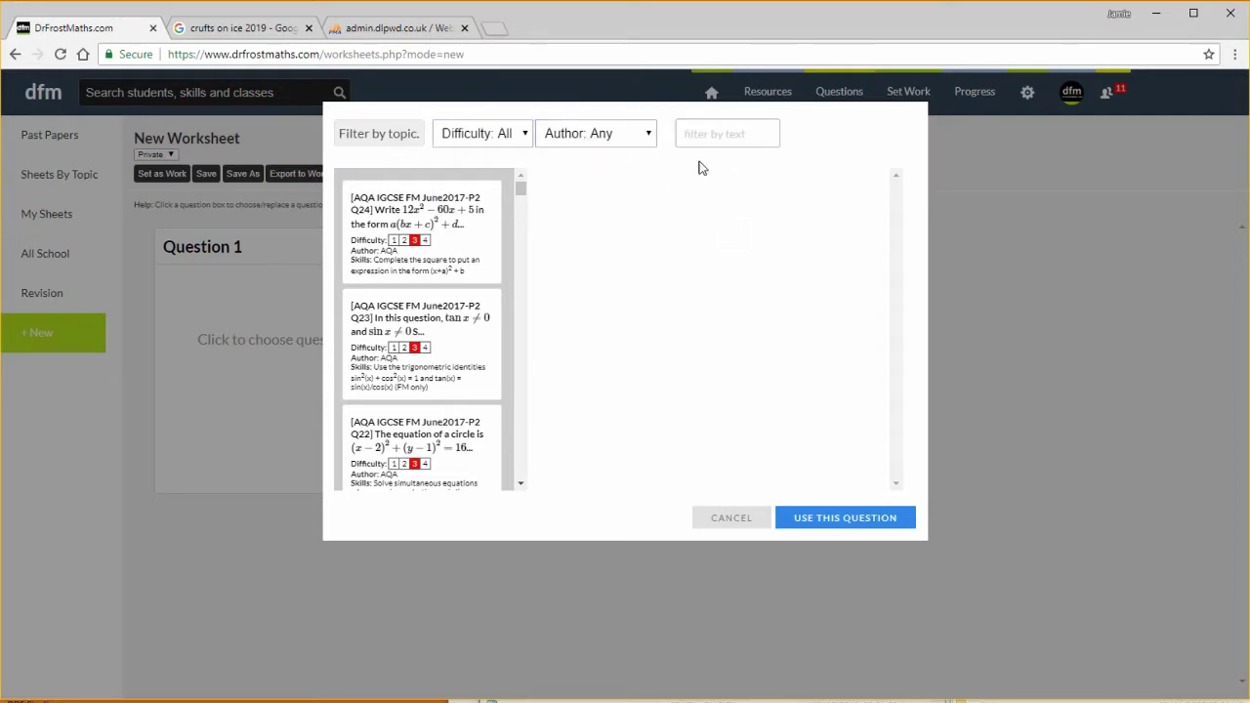
Step: Use the Edexcel fractions question 'Work out 2/3 − 1/4' (June 2017 1F Q8b) as Question 1
click(368, 136)
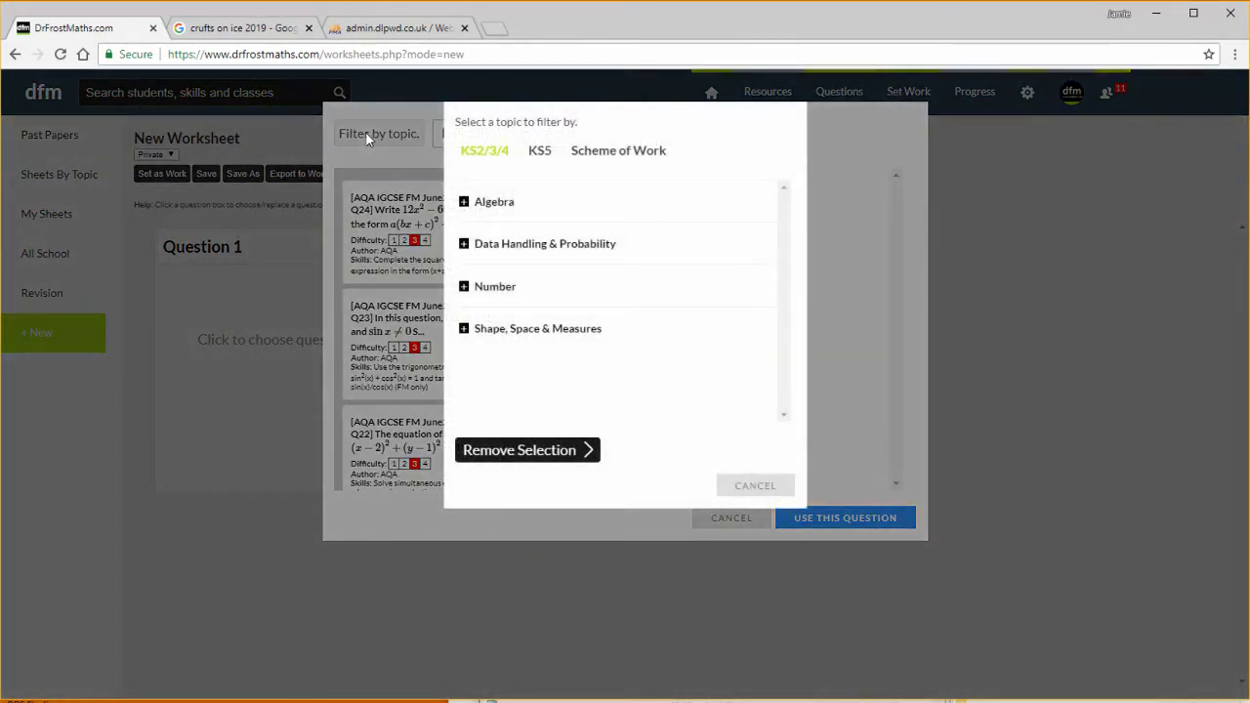
click(502, 287)
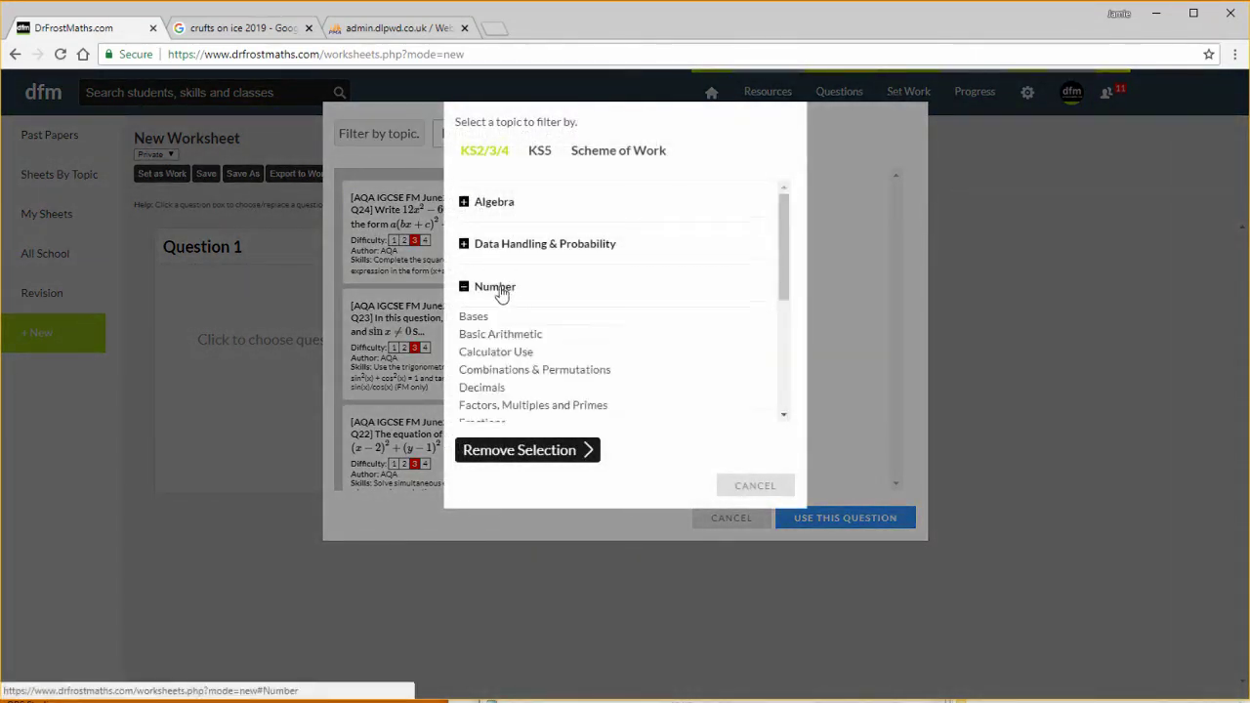
scroll(502, 287, down, 1)
click(527, 324)
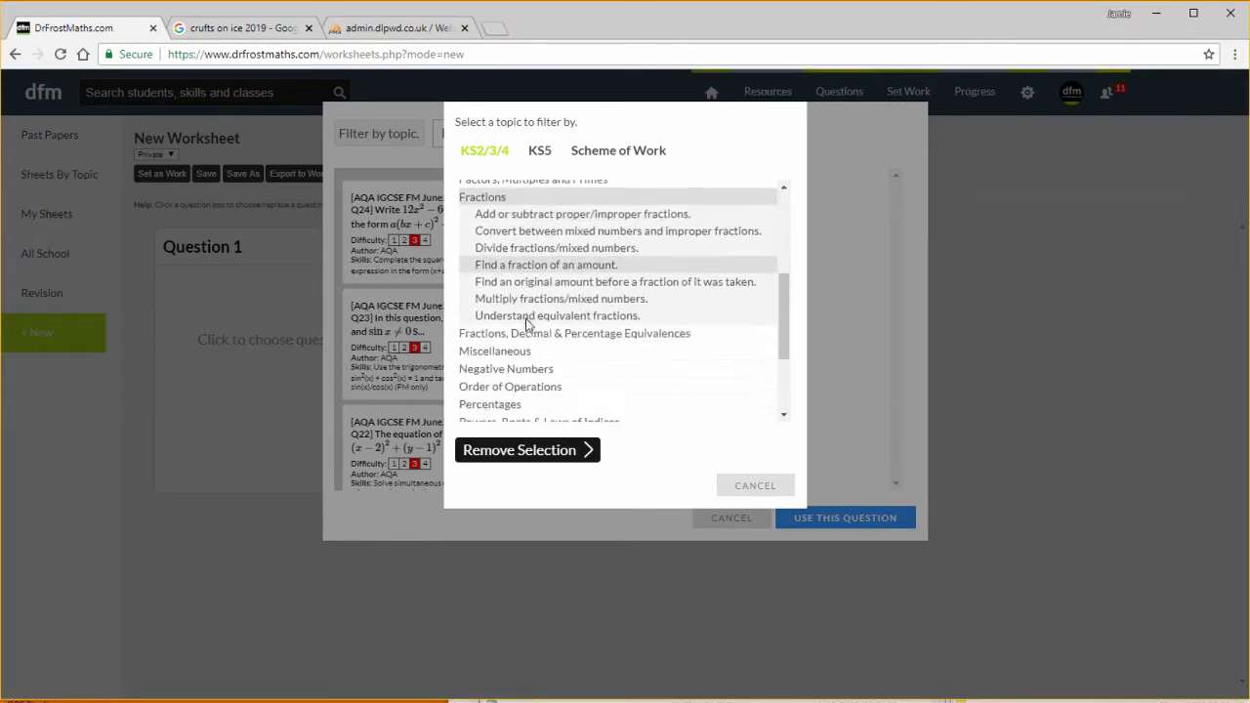
click(535, 209)
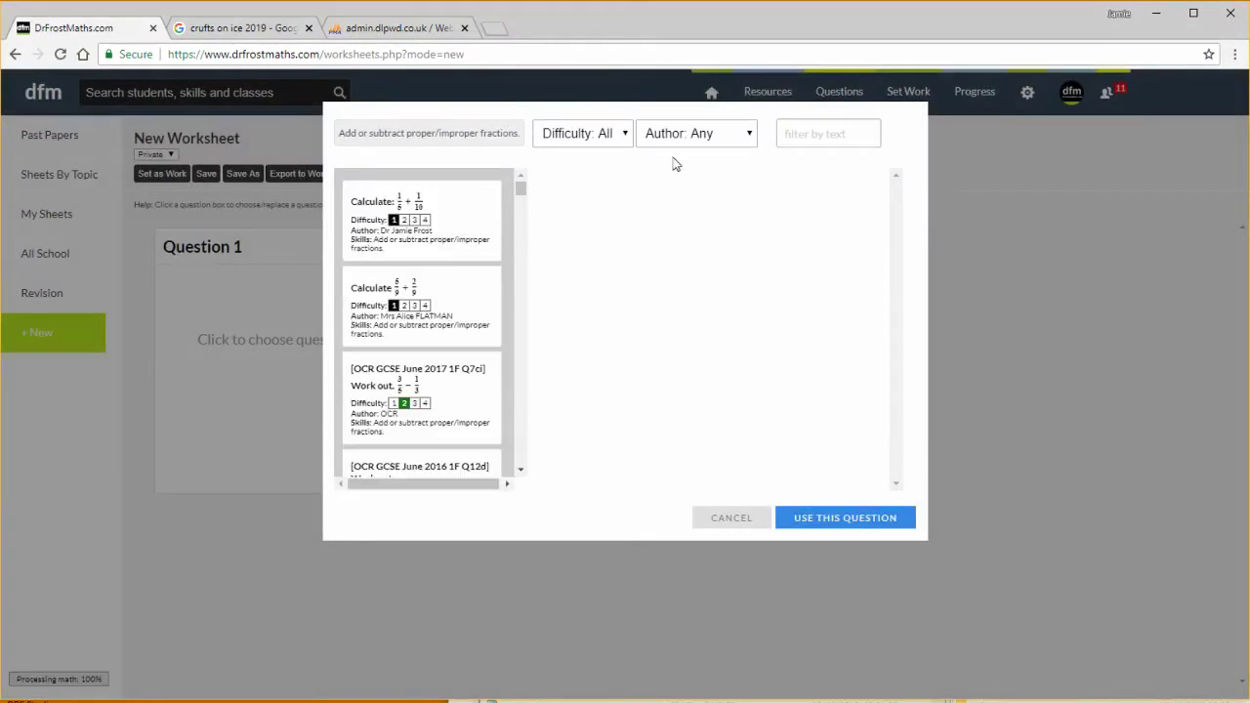
click(688, 138)
click(691, 172)
click(449, 241)
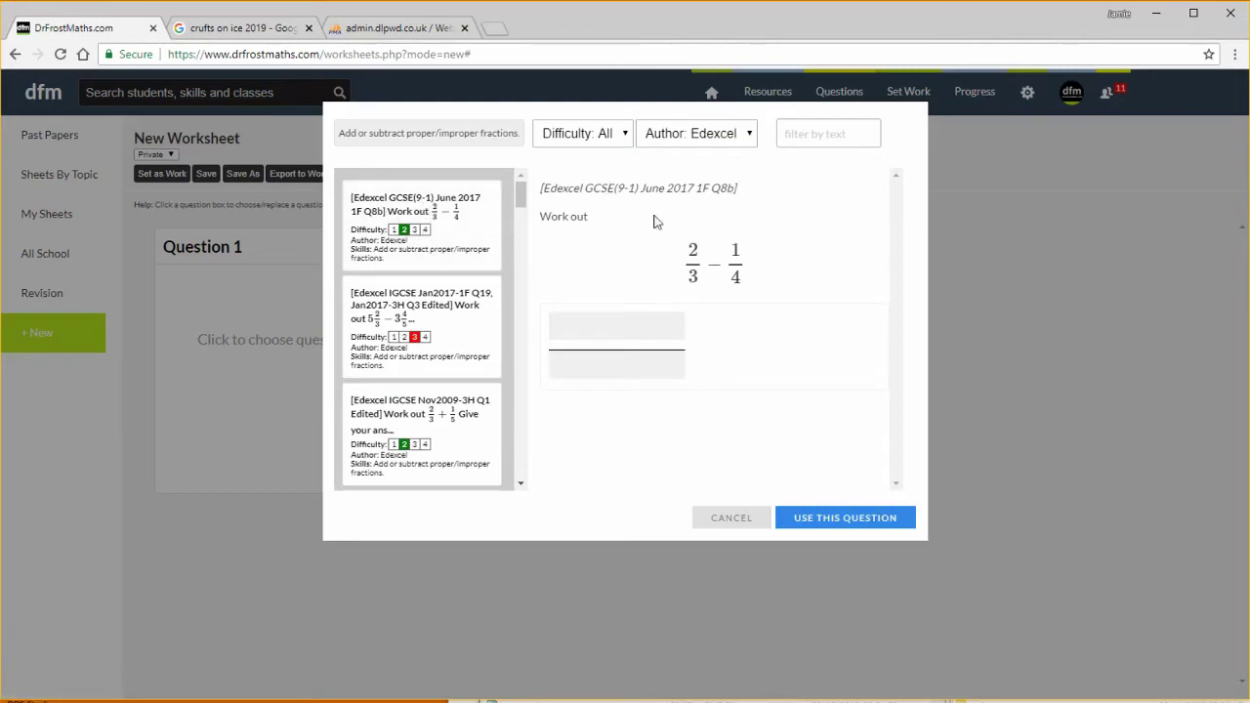
click(827, 526)
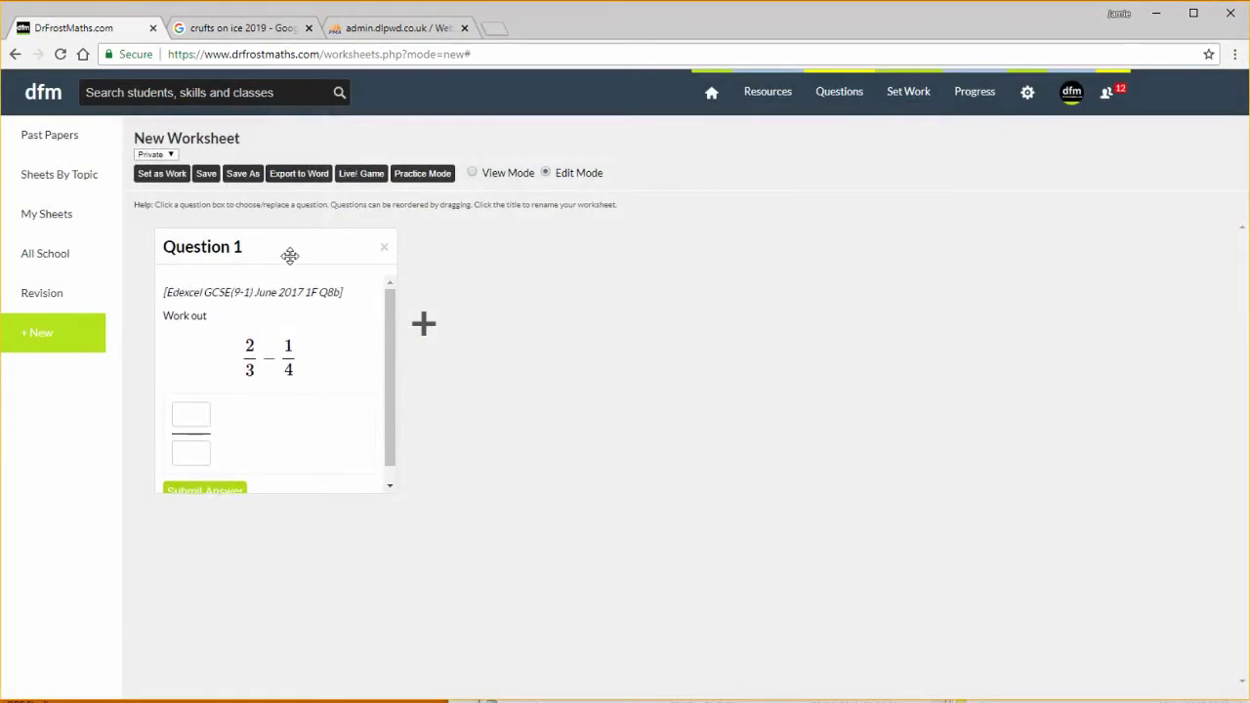
Step: Add a second question slot and filter its chooser to Data Handling > Data Representation > Histograms
scroll(323, 395, down, 1)
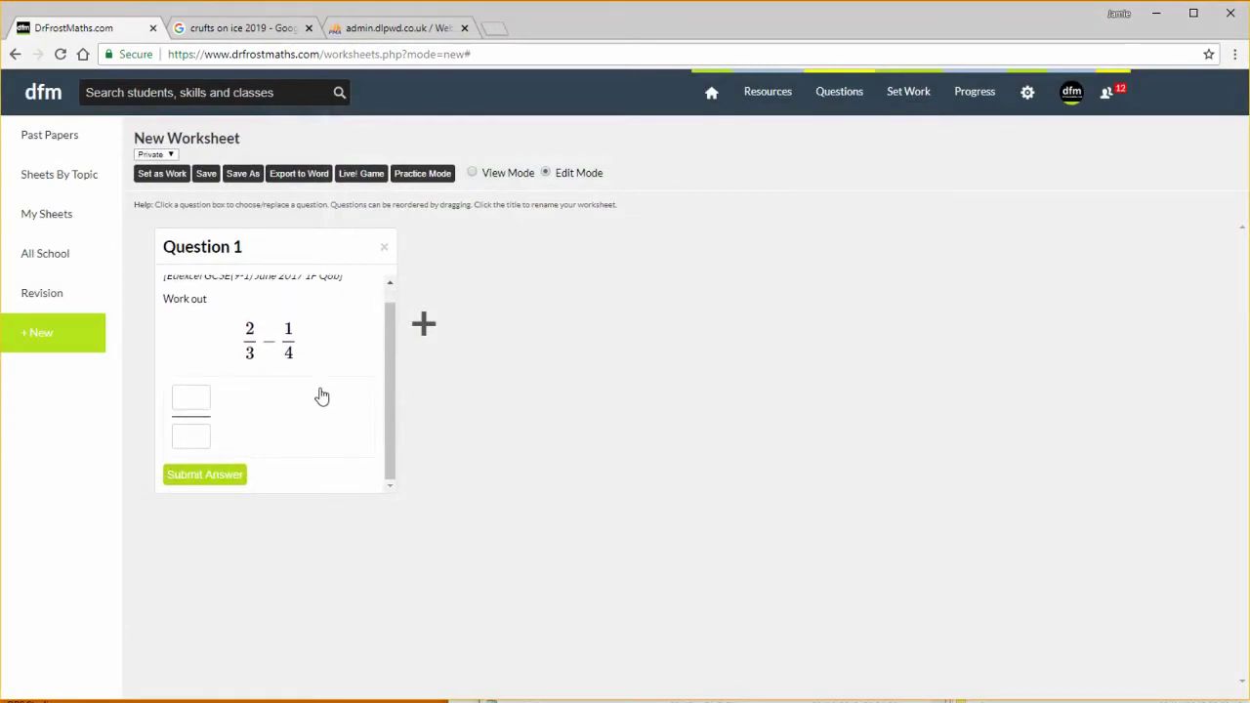
click(423, 324)
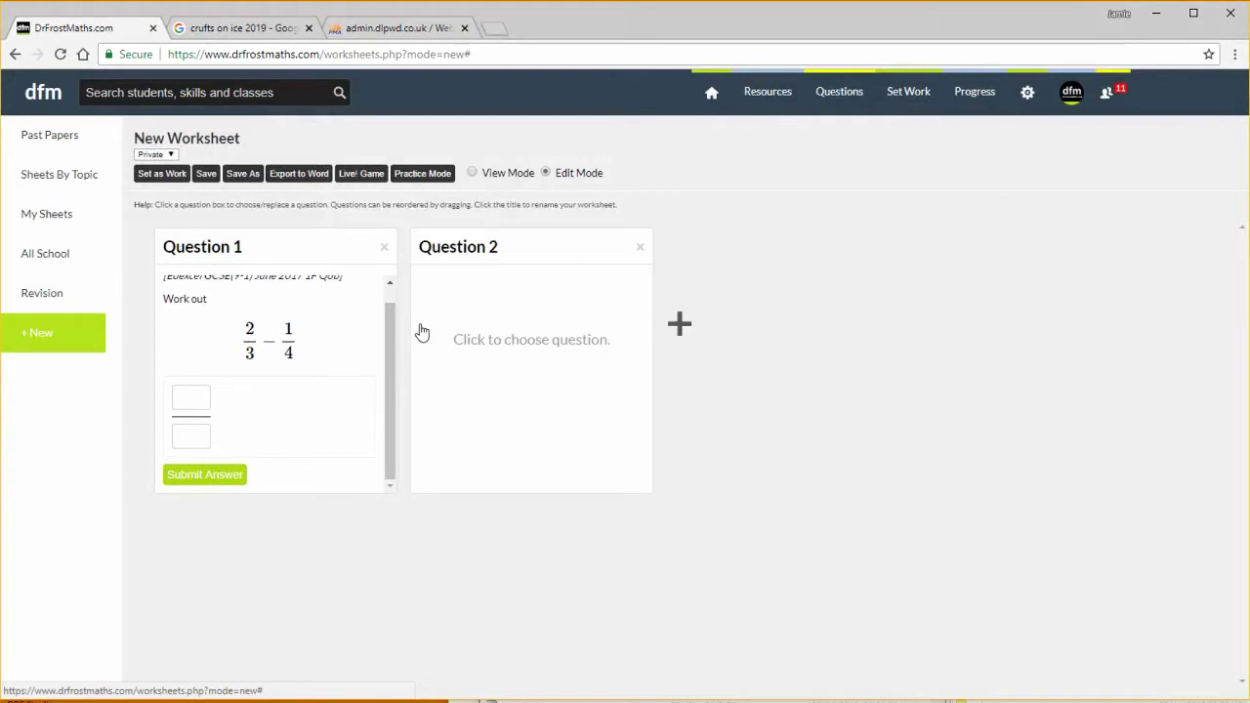
click(505, 346)
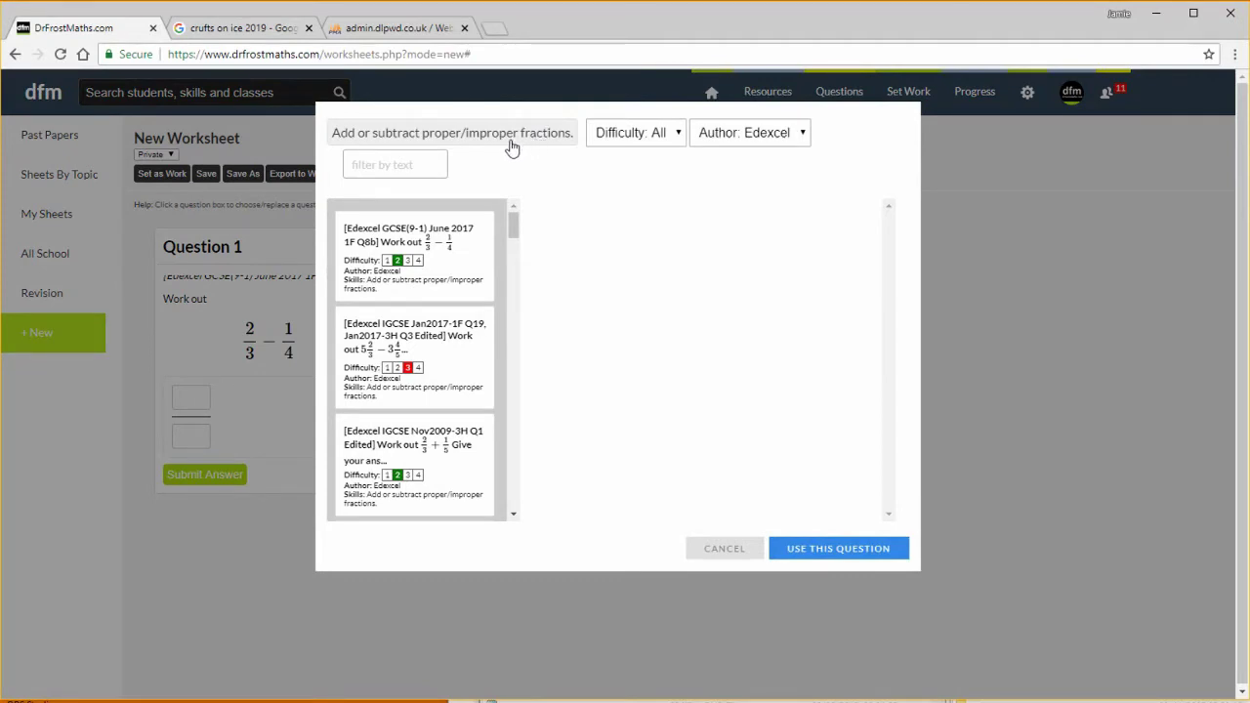
click(498, 142)
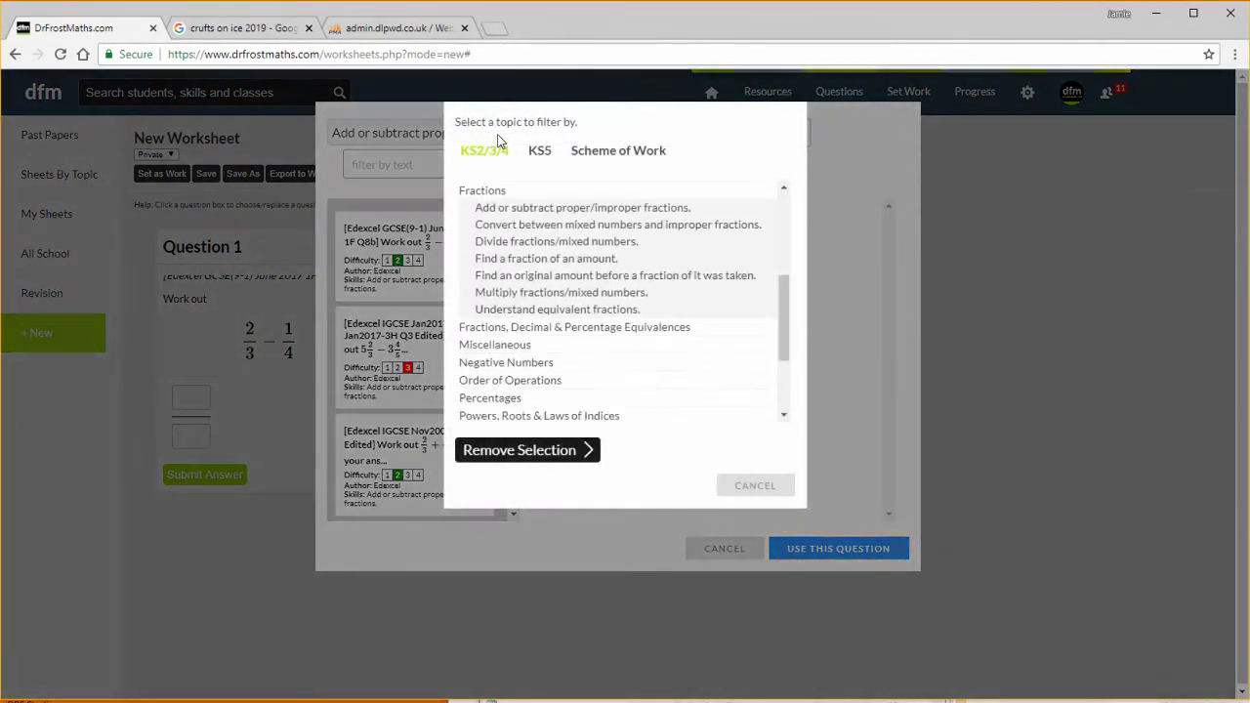
scroll(571, 308, up, 3)
scroll(572, 303, down, 3)
scroll(547, 293, up, 5)
click(512, 246)
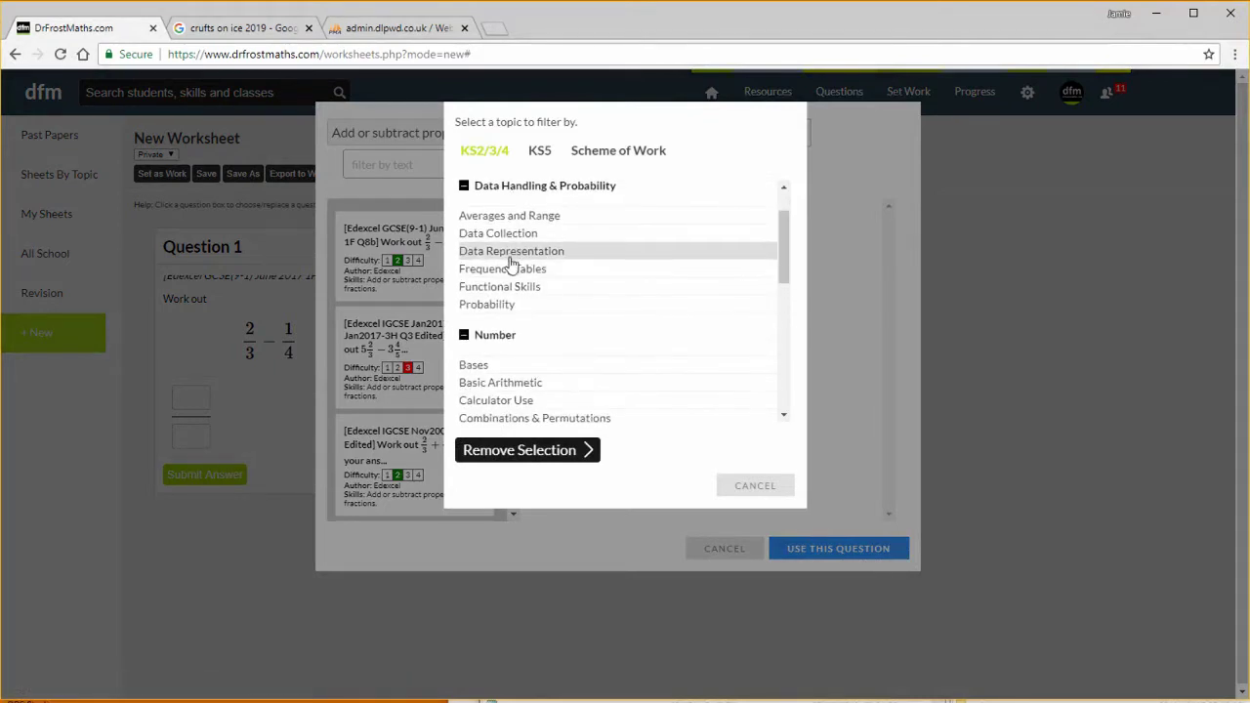
click(511, 254)
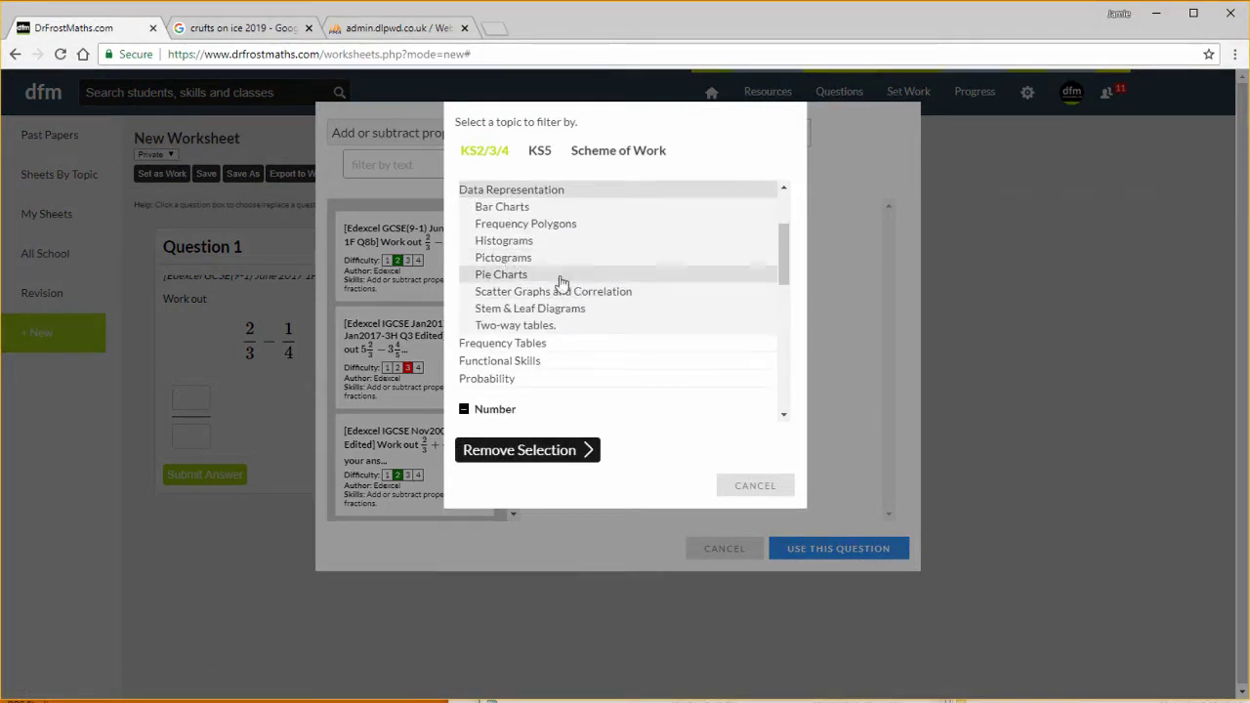
click(536, 248)
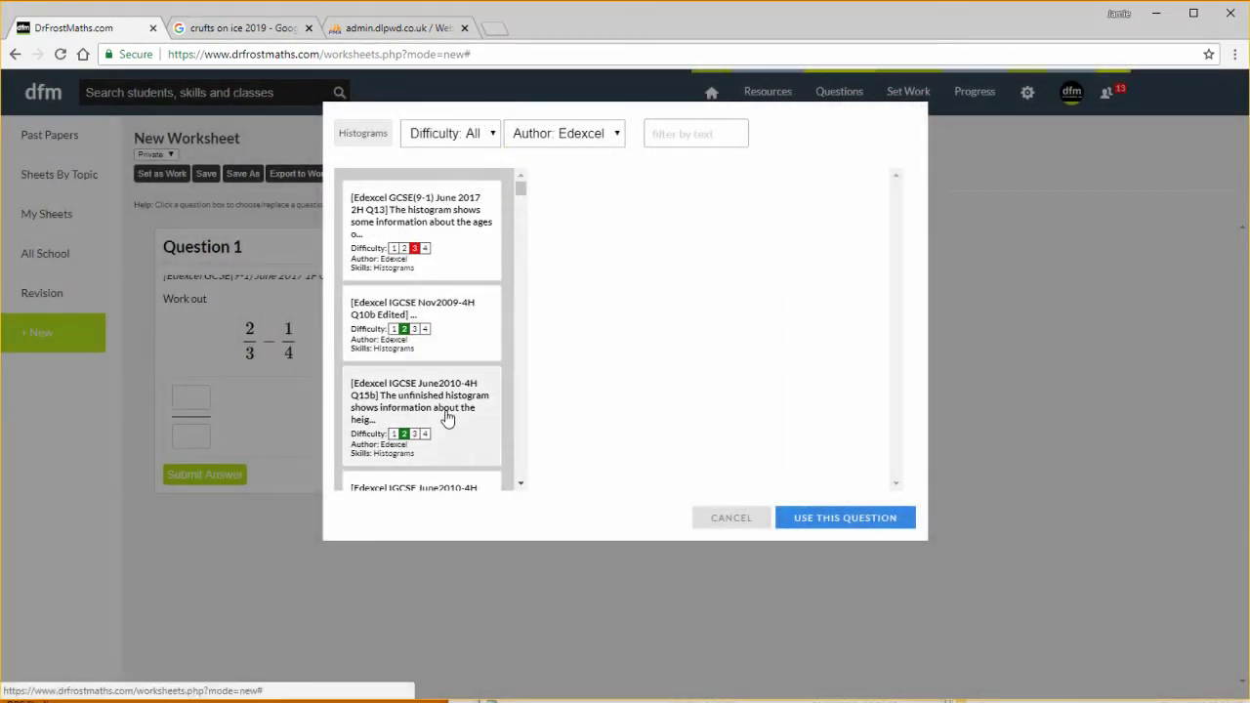
Step: Preview the June2010-4H Q15b tree-heights histogram question, test-drawing a bar from 10 to 13
click(484, 415)
scroll(628, 286, down, 2)
scroll(628, 286, down, 2)
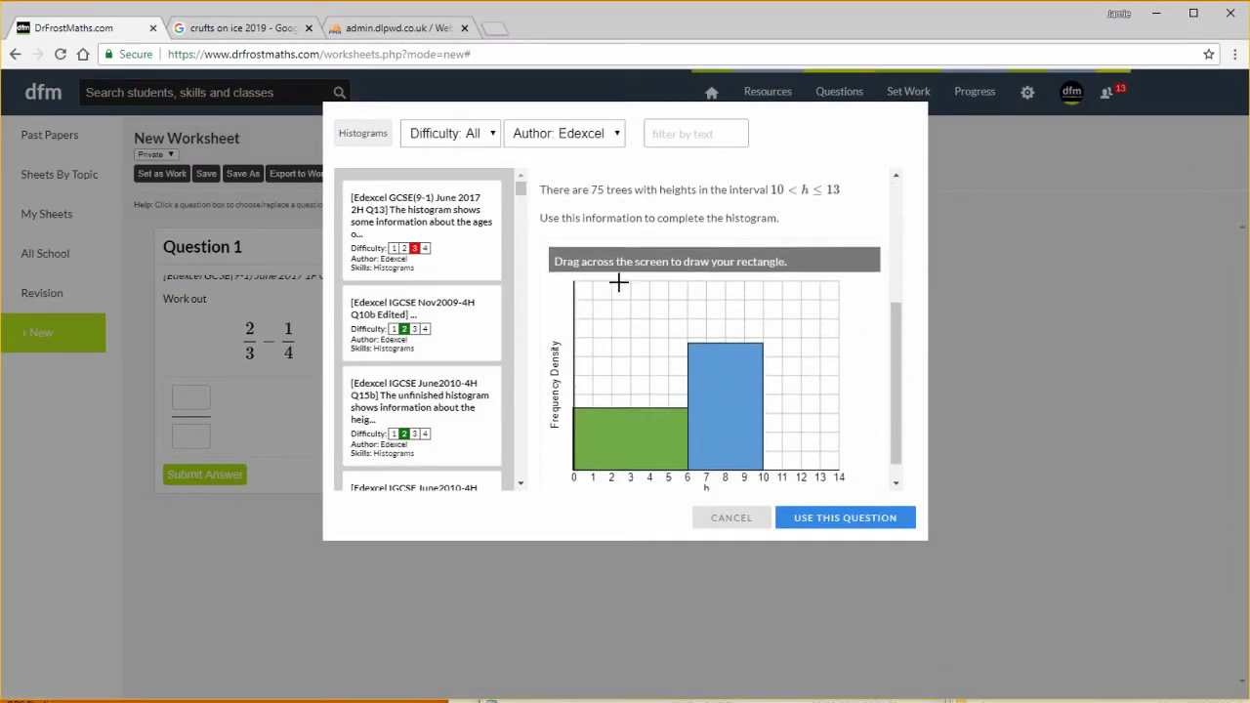
drag(765, 328, 830, 406)
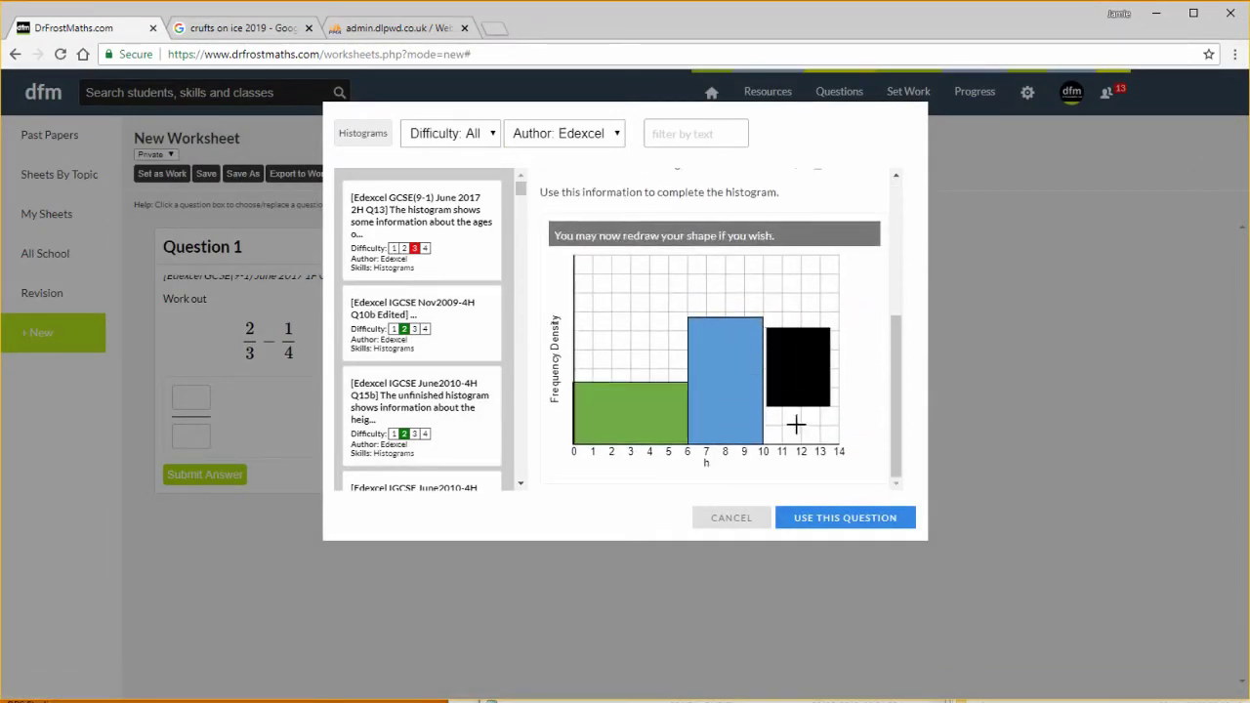
Step: Place the histogram question in Question 2 and add third and fourth question slots
click(831, 522)
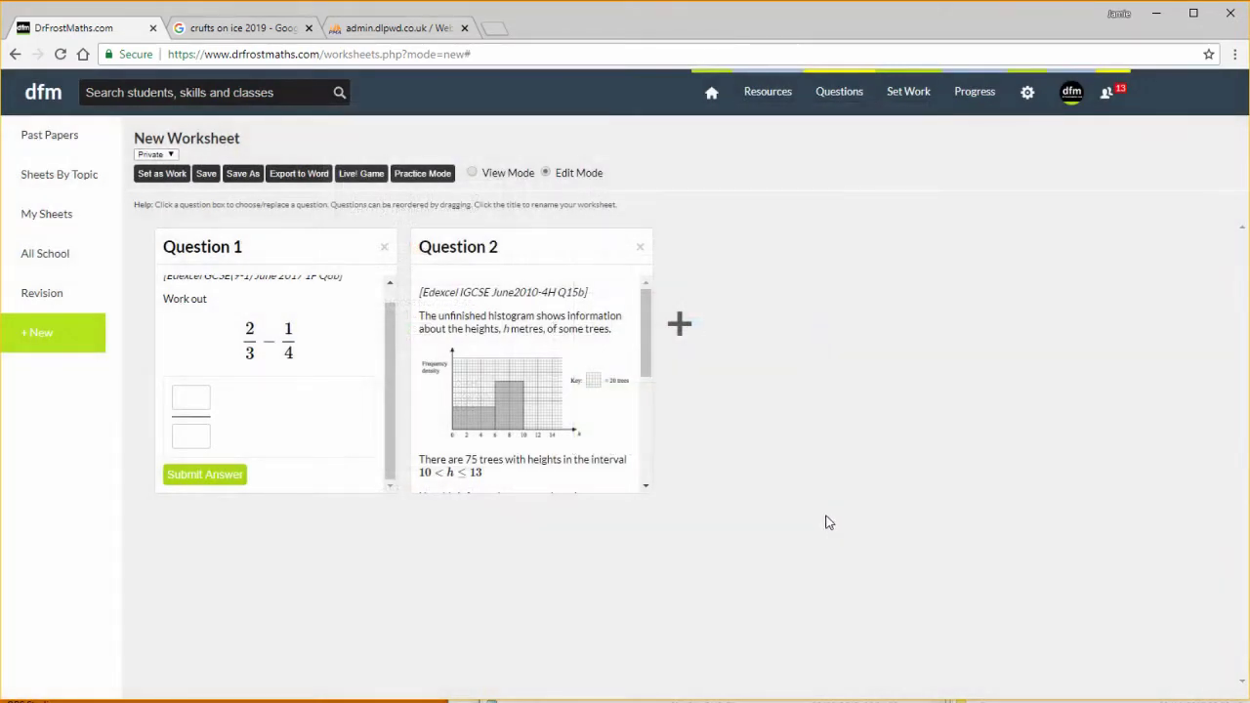
scroll(514, 442, down, 1)
scroll(514, 442, up, 4)
click(679, 327)
click(936, 323)
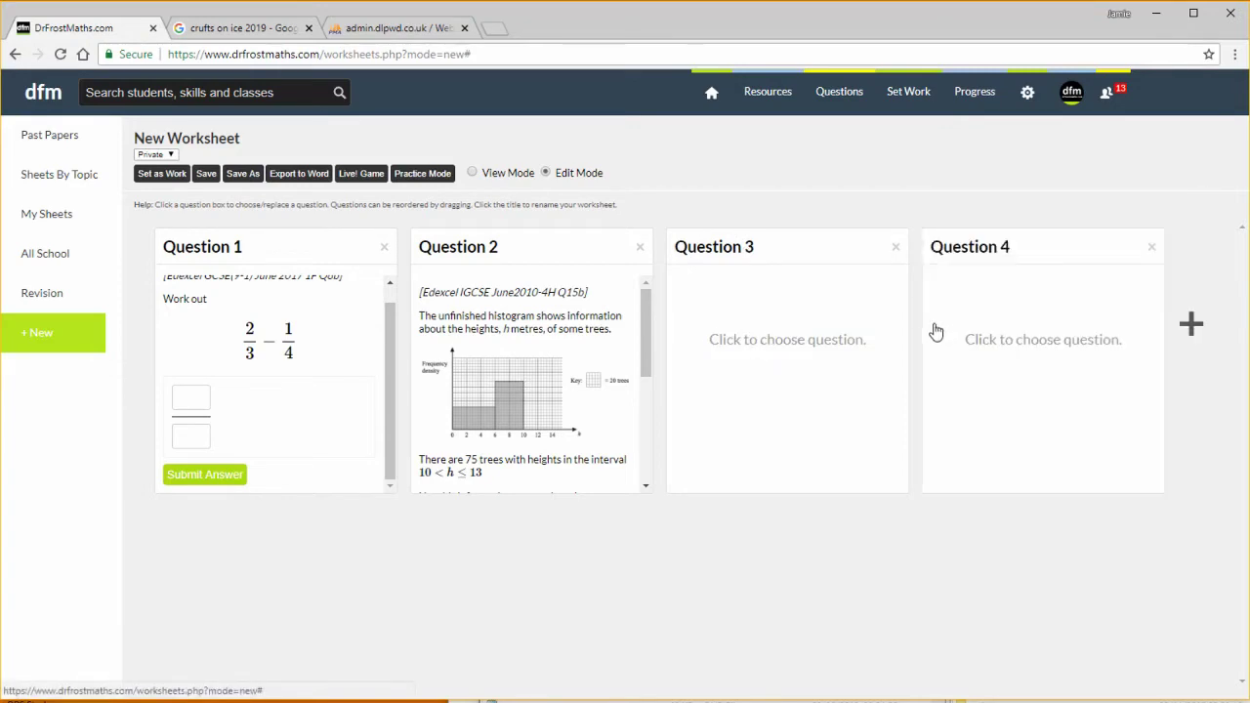
Step: Filter Question 3's chooser to Edexcel, Coordinates > Identify coordinates in all four quadrants
click(789, 353)
click(599, 138)
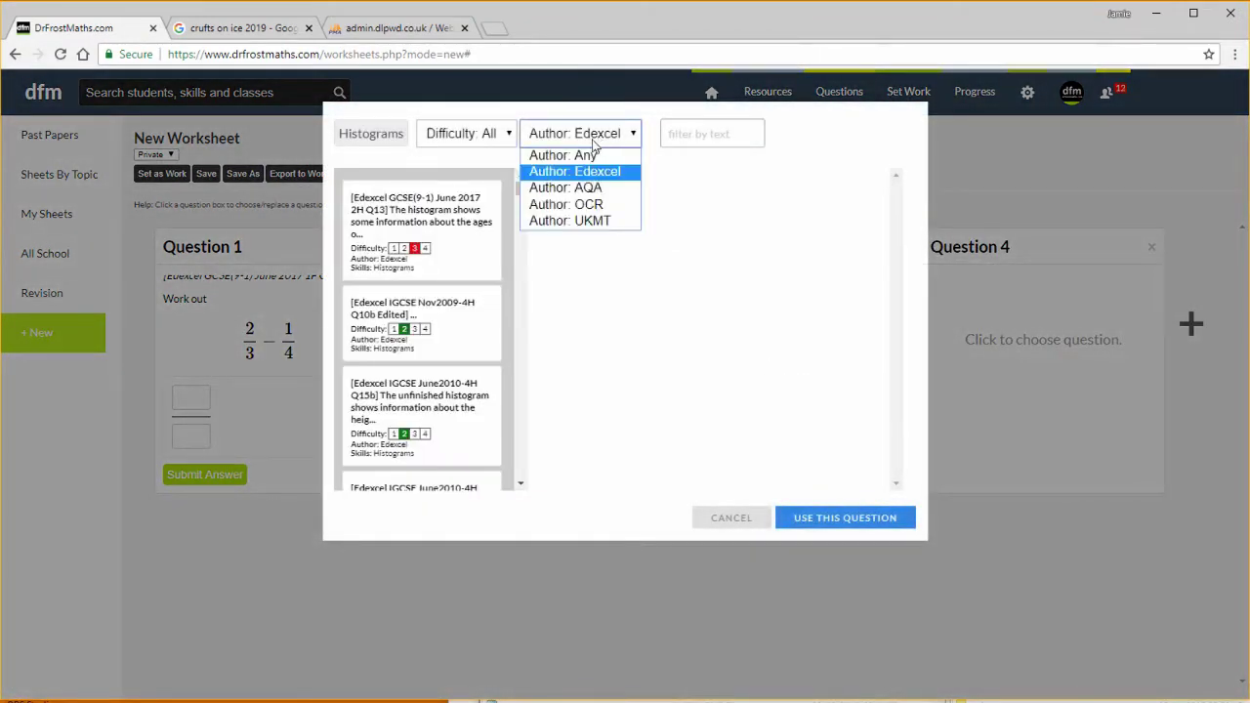
click(734, 270)
click(363, 135)
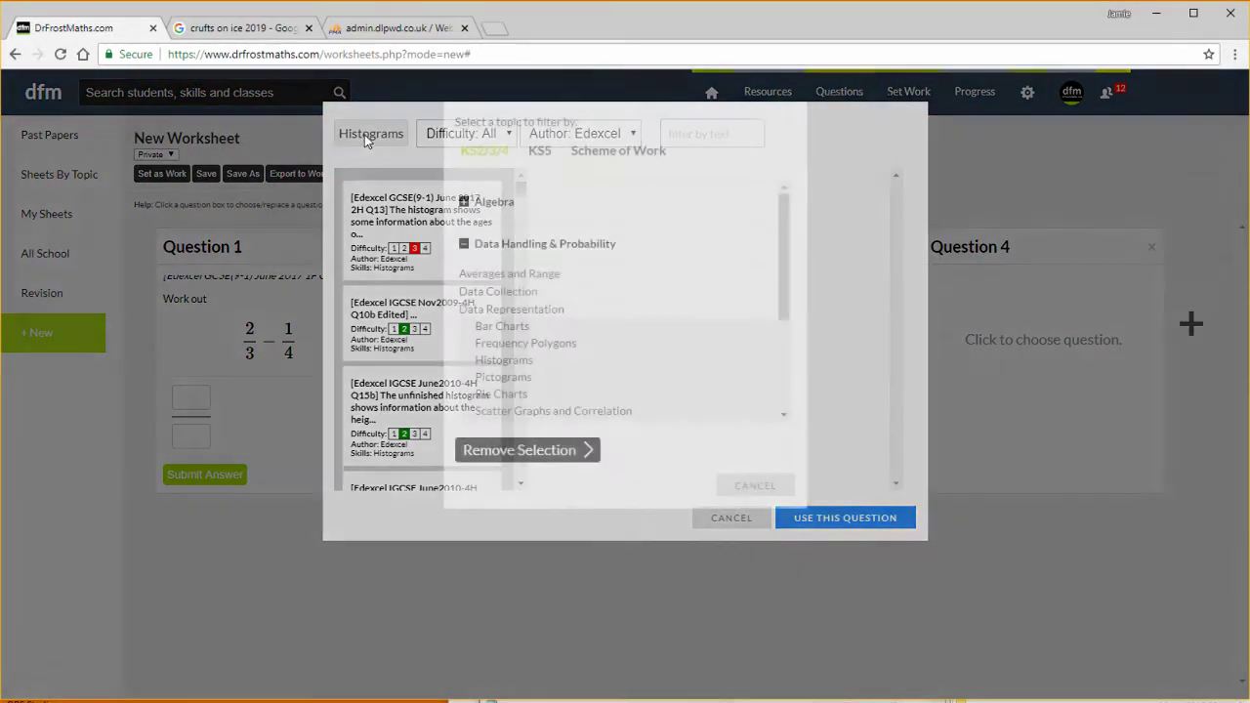
scroll(558, 322, down, 2)
click(509, 411)
scroll(567, 342, down, 2)
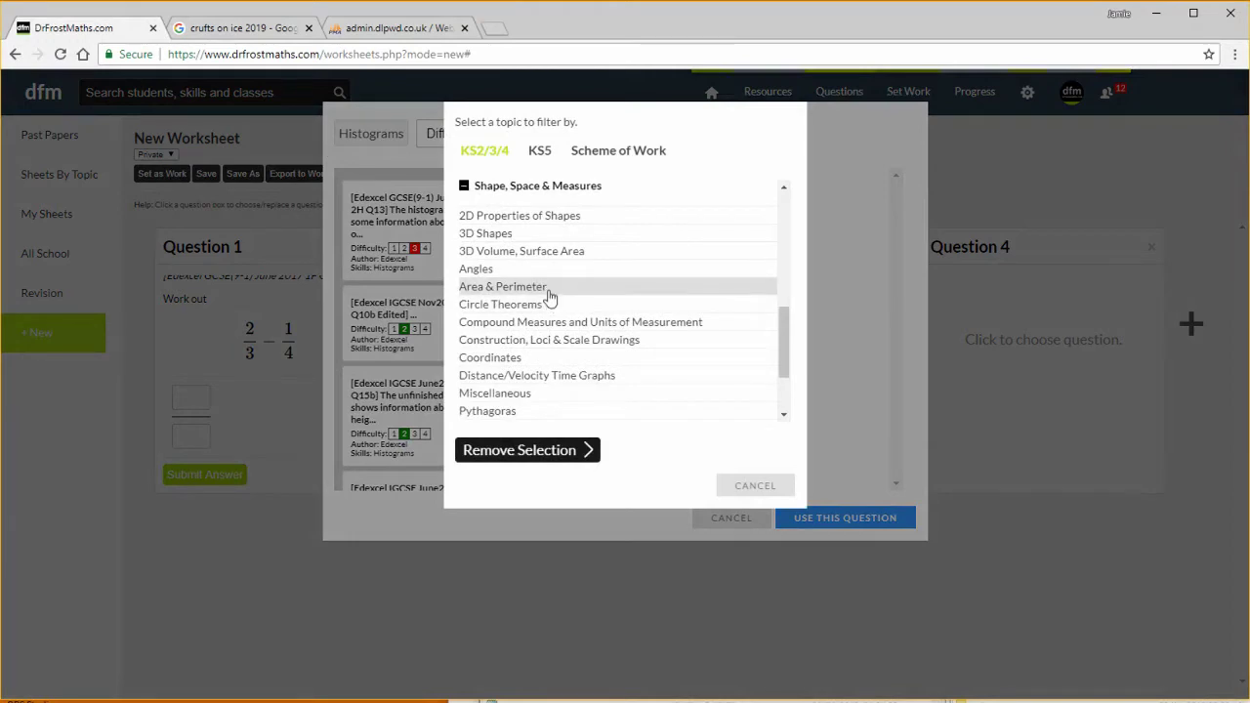
click(552, 359)
scroll(552, 362, down, 1)
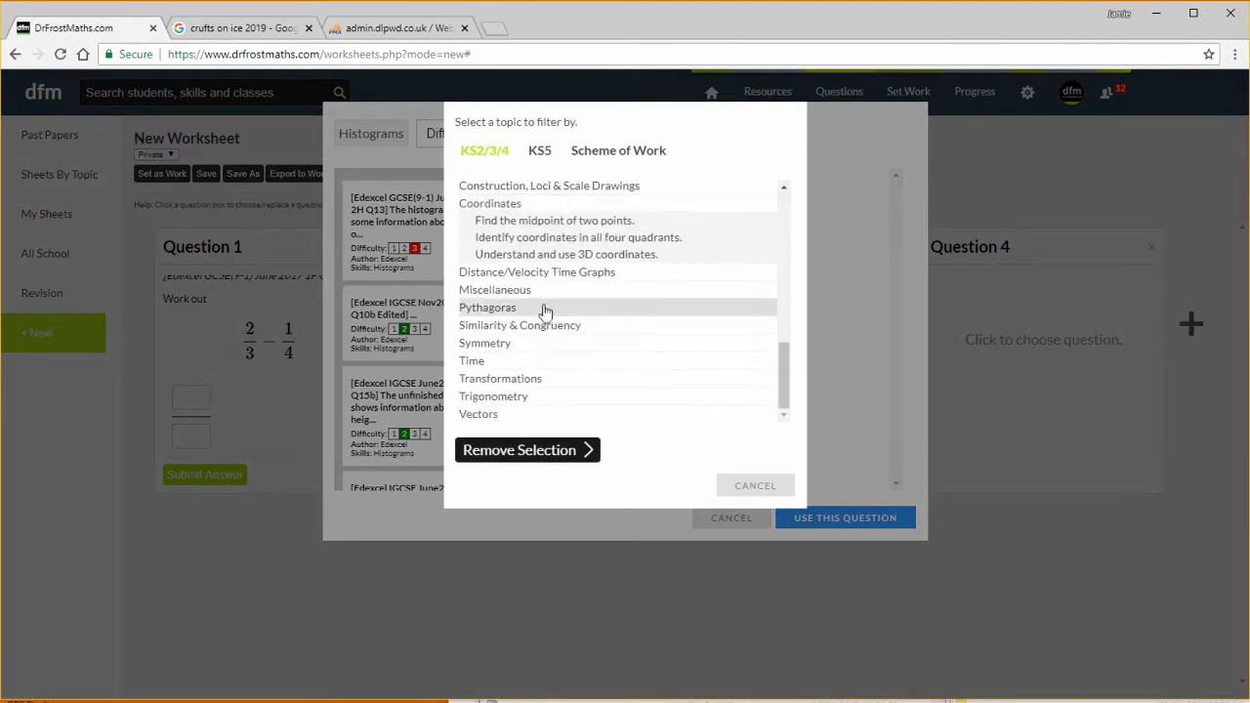
click(545, 239)
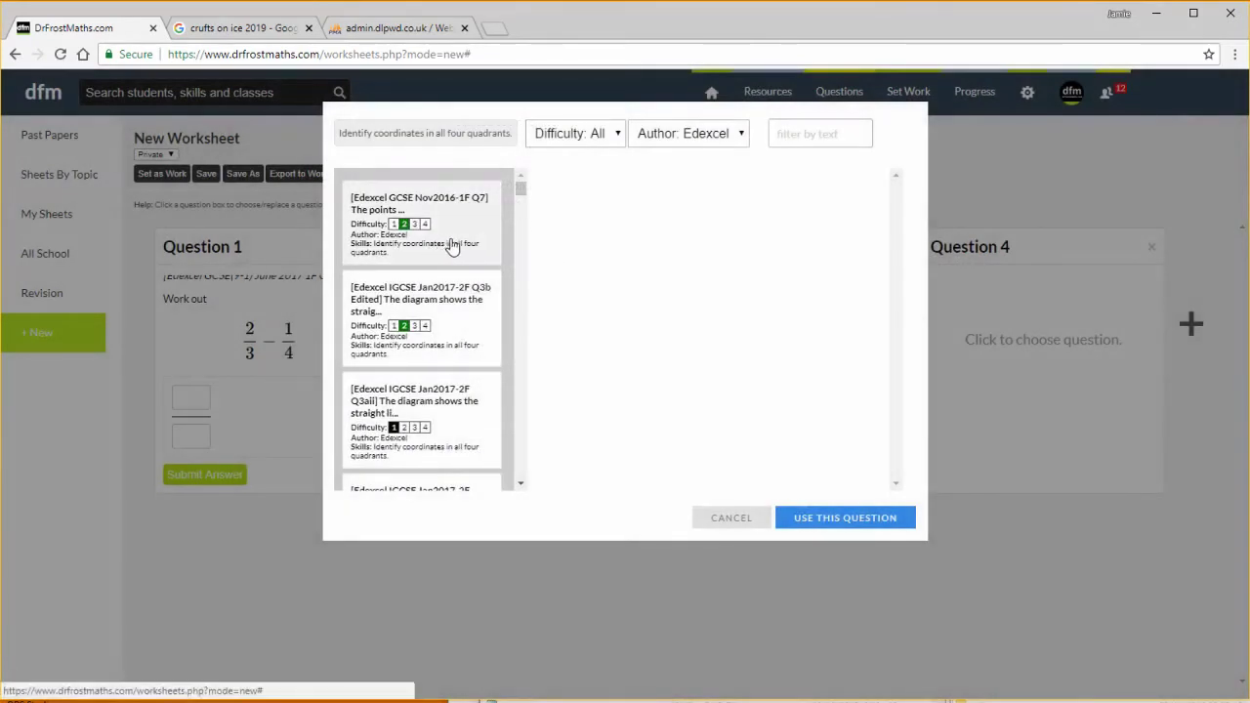
Step: Preview the Edexcel IGCSE Jan2017-2F Q3aii coordinates question
click(450, 390)
scroll(660, 325, down, 1)
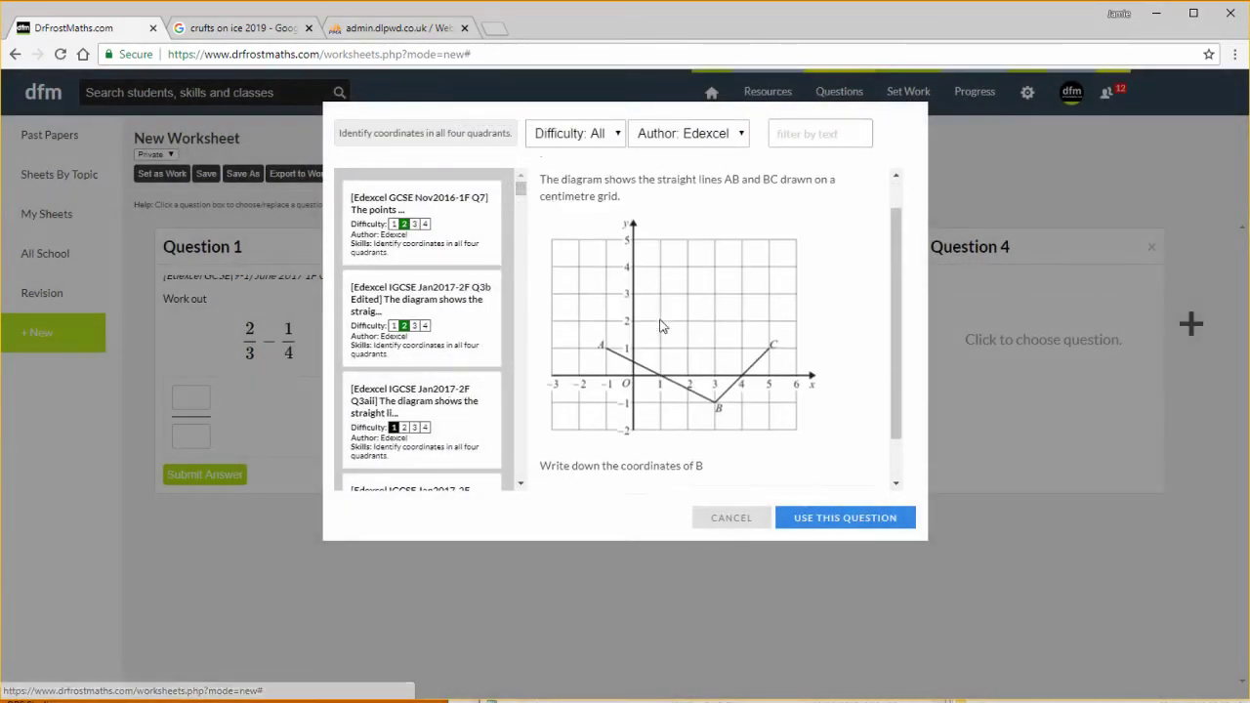
scroll(660, 325, down, 1)
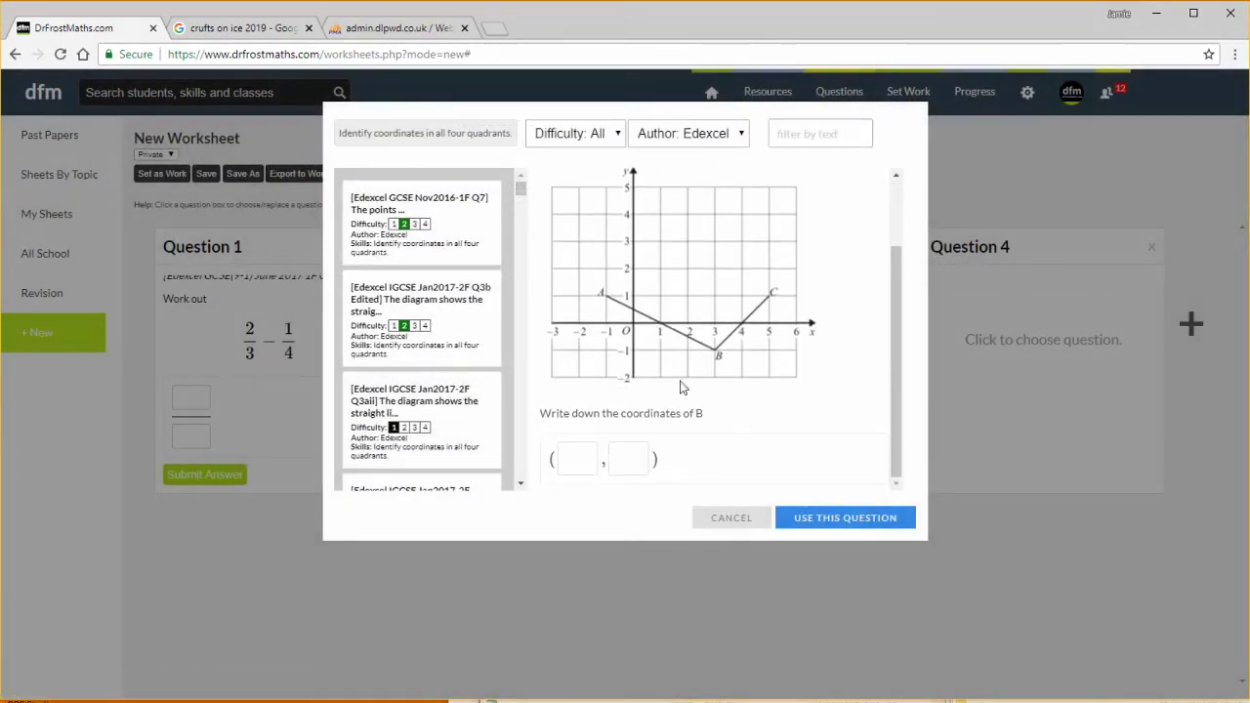
scroll(675, 362, up, 2)
scroll(675, 362, down, 2)
Step: Put the coordinates question in Question 3 and filter Question 4's chooser to AQA
click(843, 517)
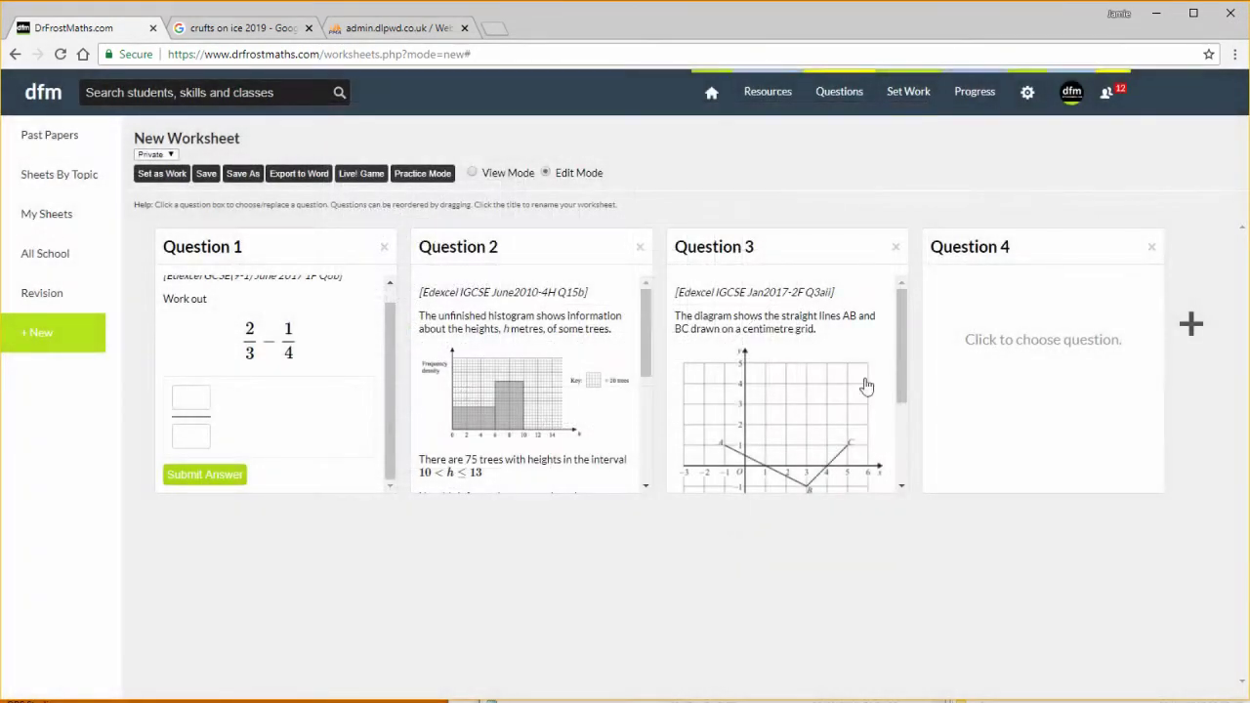
click(1001, 342)
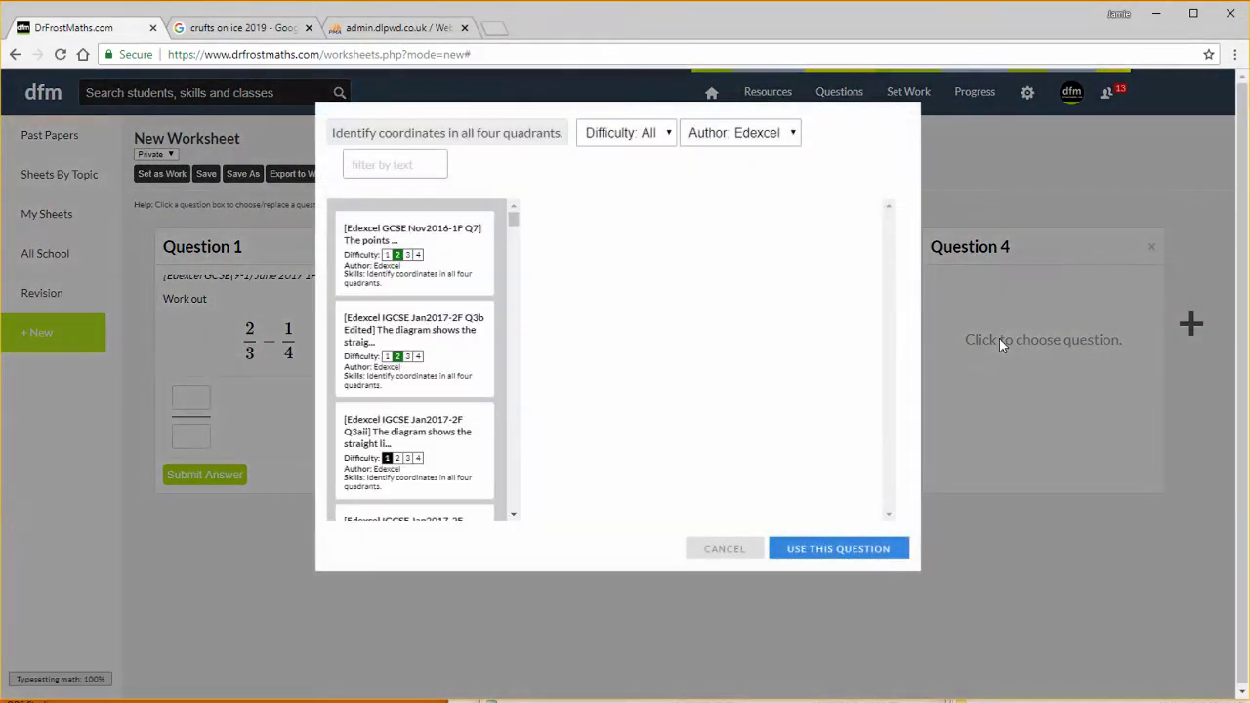
click(738, 134)
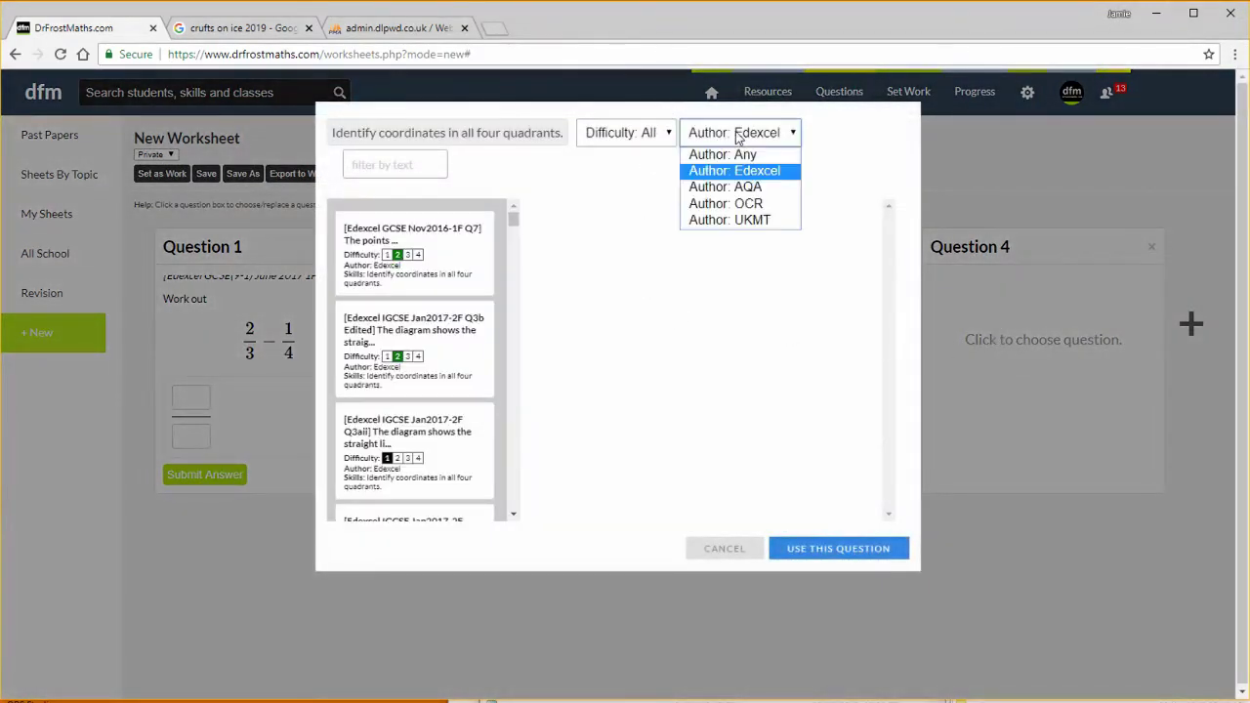
click(739, 186)
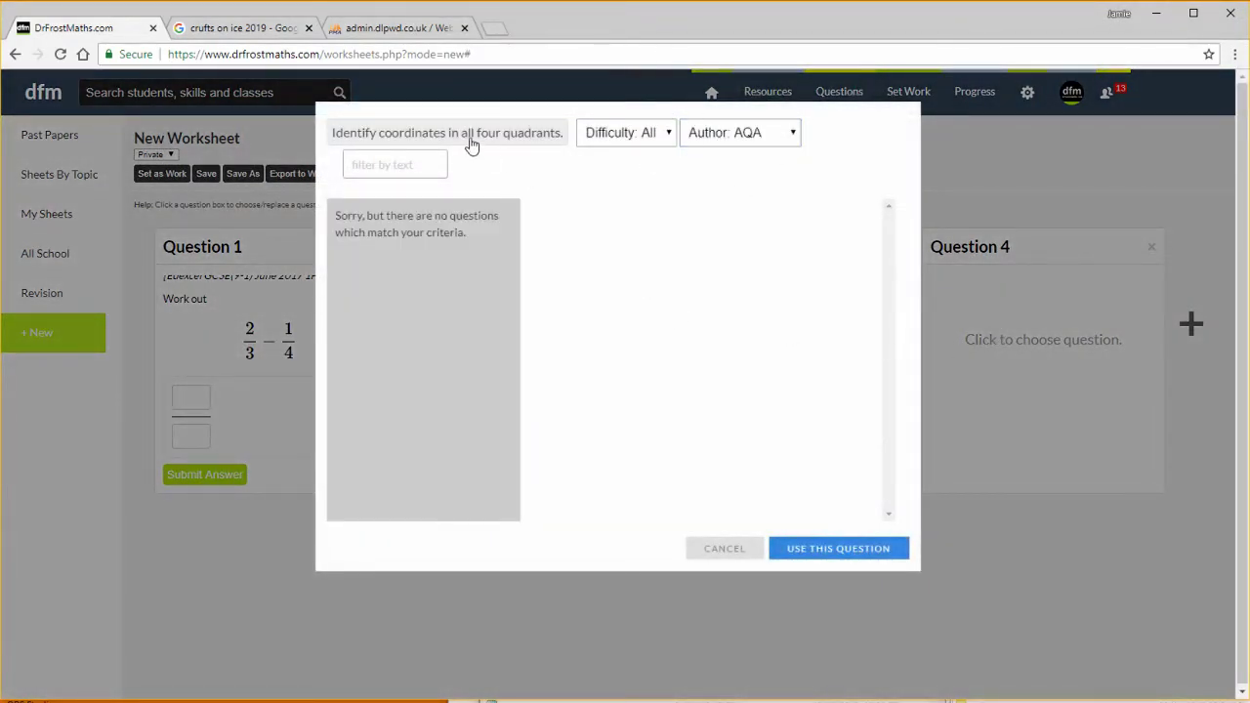
Step: Filter the Question 4 chooser to Circle Theorems questions
click(476, 148)
scroll(577, 307, down, 3)
scroll(552, 312, up, 3)
click(536, 312)
scroll(538, 313, down, 1)
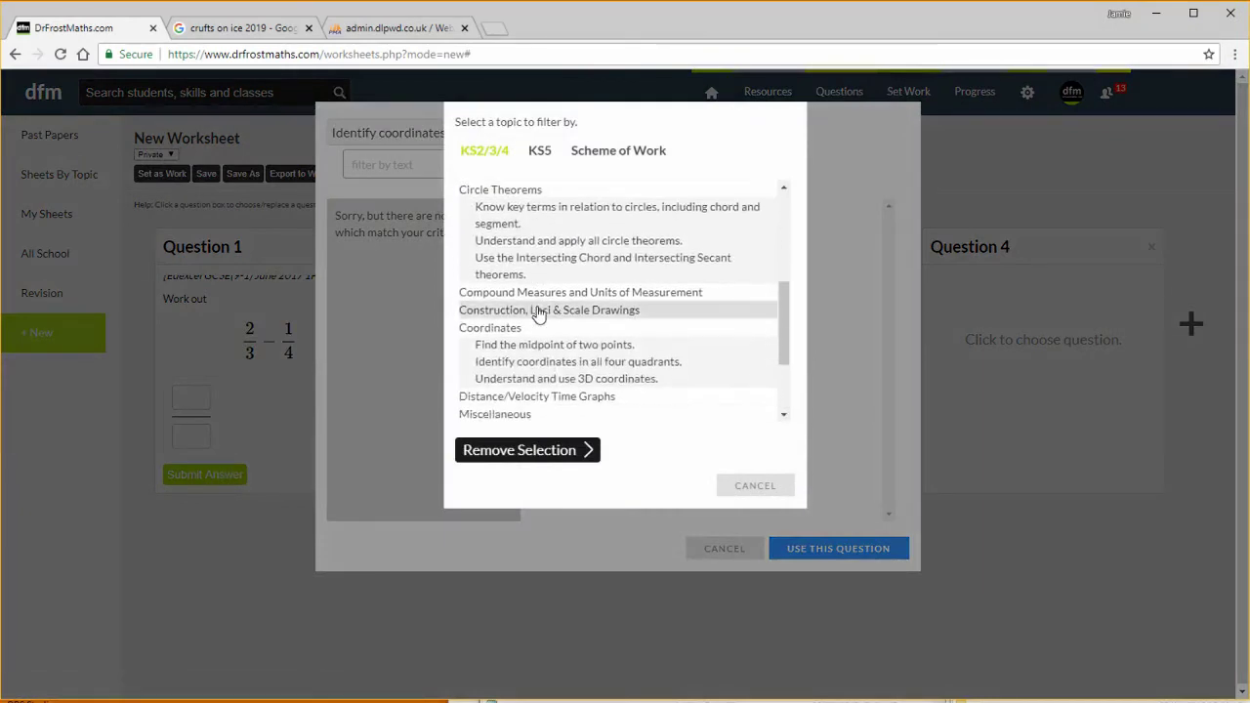
click(540, 244)
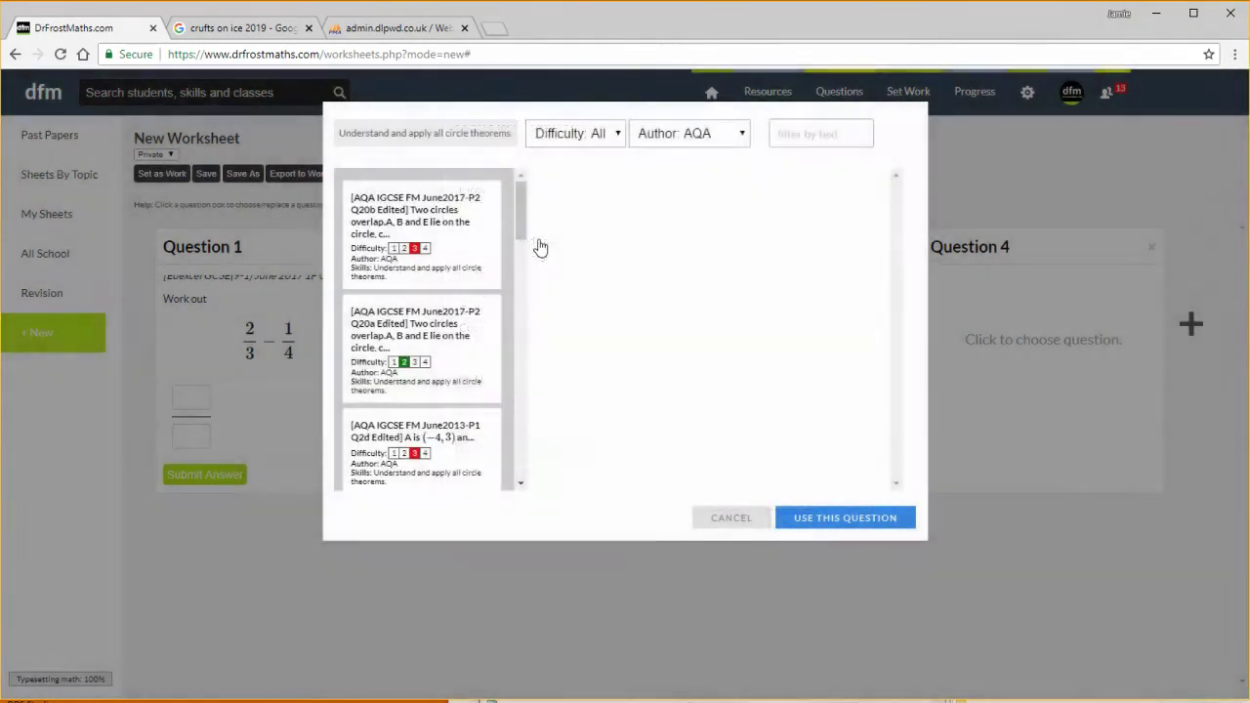
Step: Use the AQA IGCSE FM June2017-P2 Q20a overlapping-circles question as Question 4
click(436, 388)
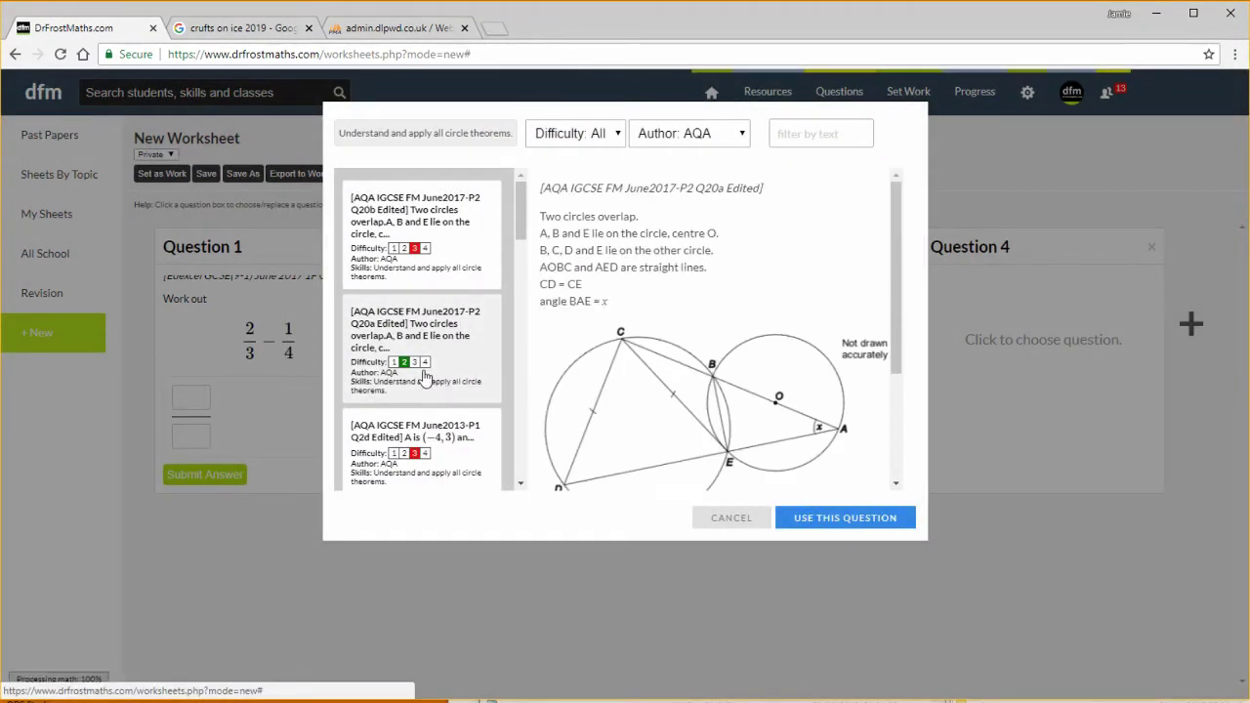
scroll(693, 254, down, 2)
scroll(692, 208, up, 2)
scroll(664, 323, down, 2)
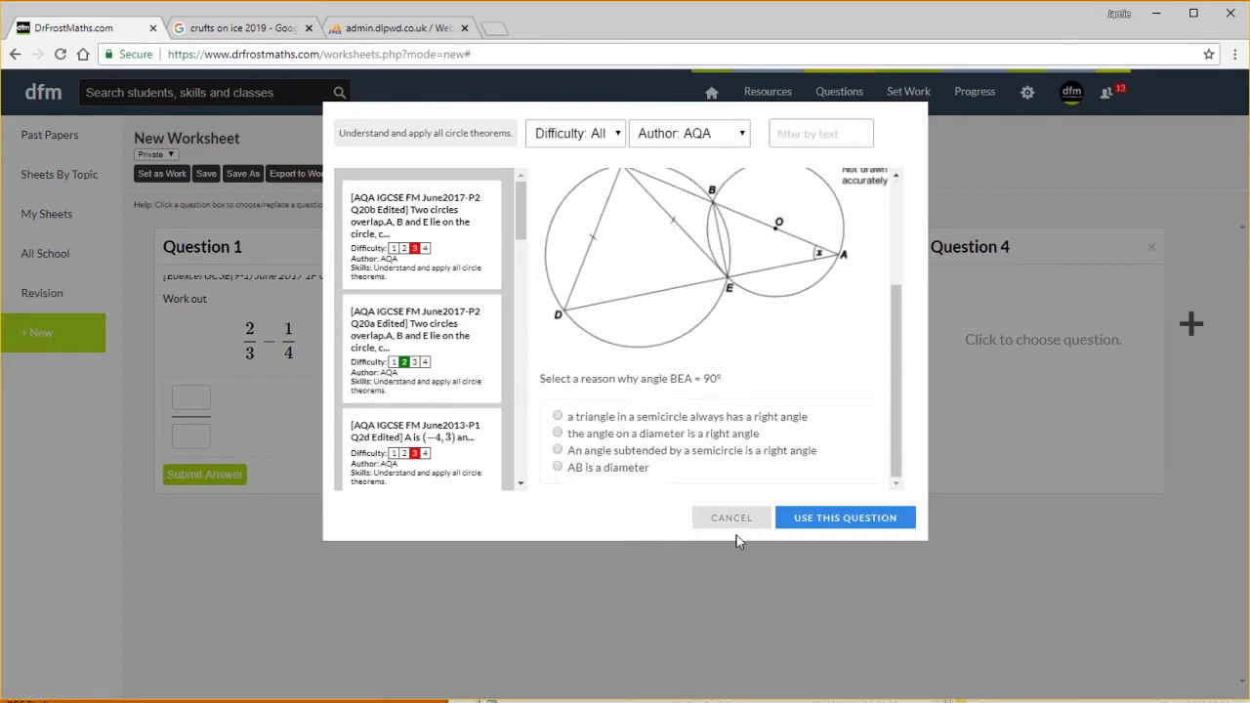
click(874, 523)
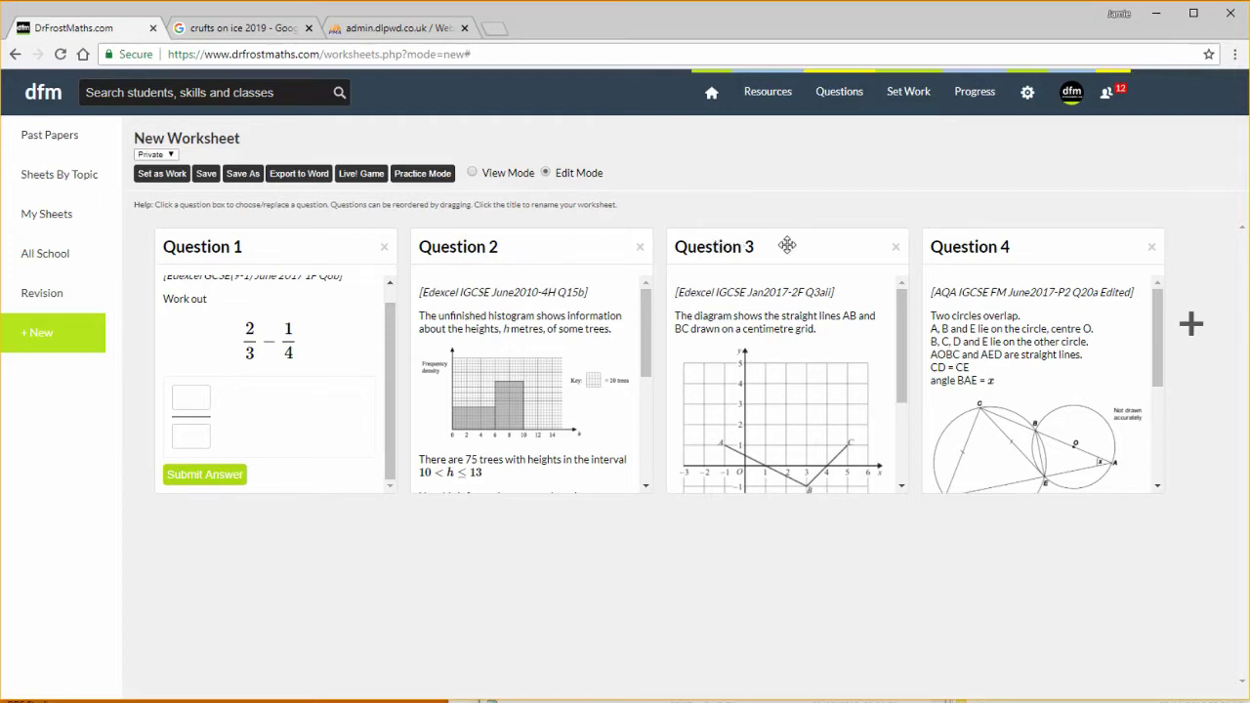
Step: Move the Jan2017-2F Q3aii coordinates question ahead of the histogram question into second place
drag(786, 245, 498, 249)
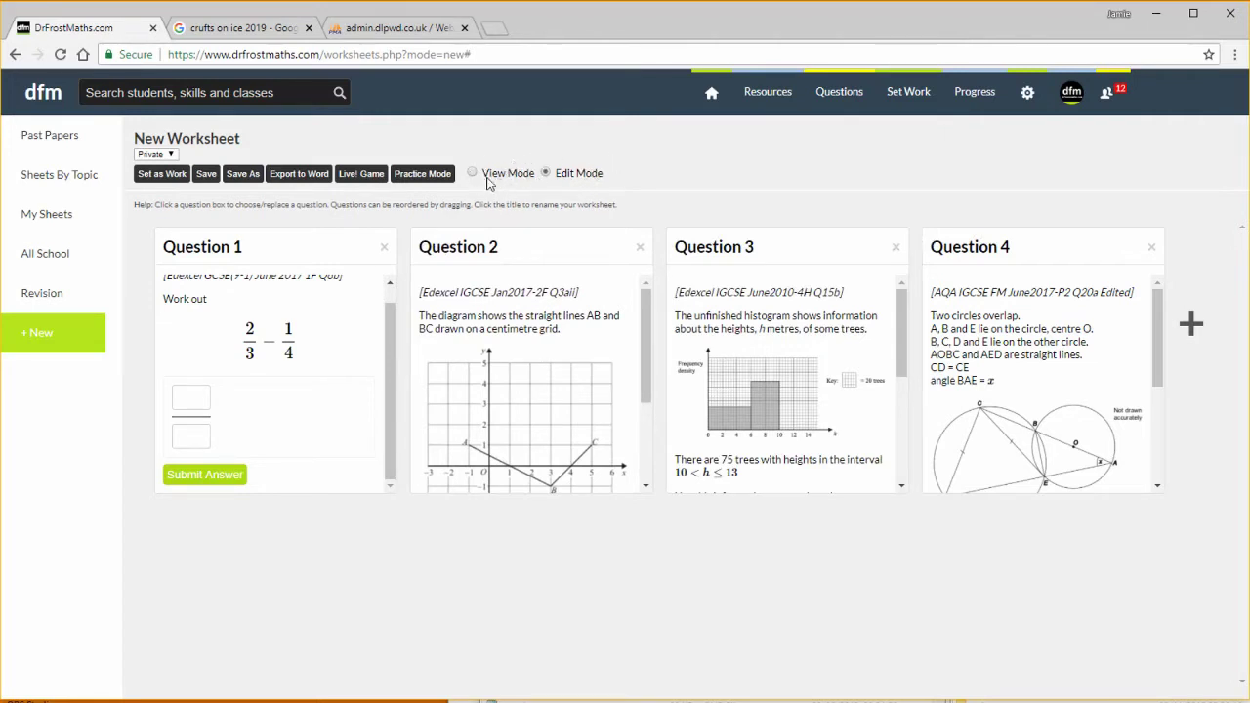
click(502, 176)
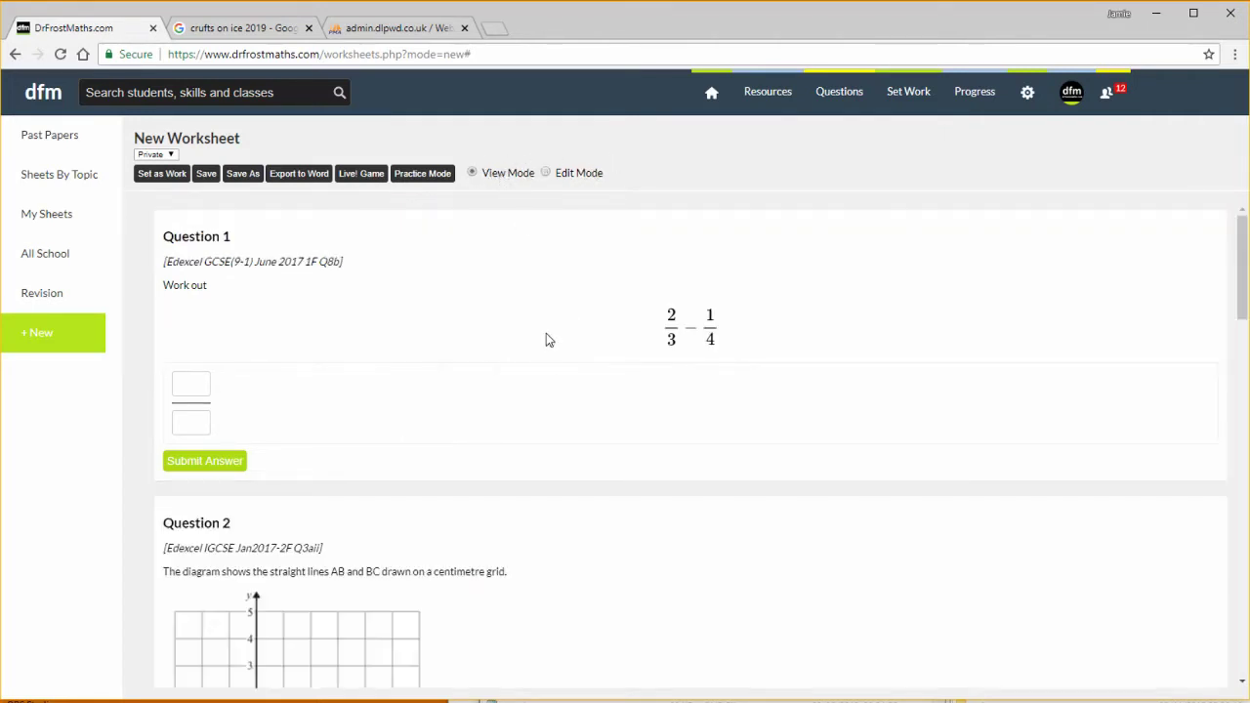
scroll(546, 339, down, 8)
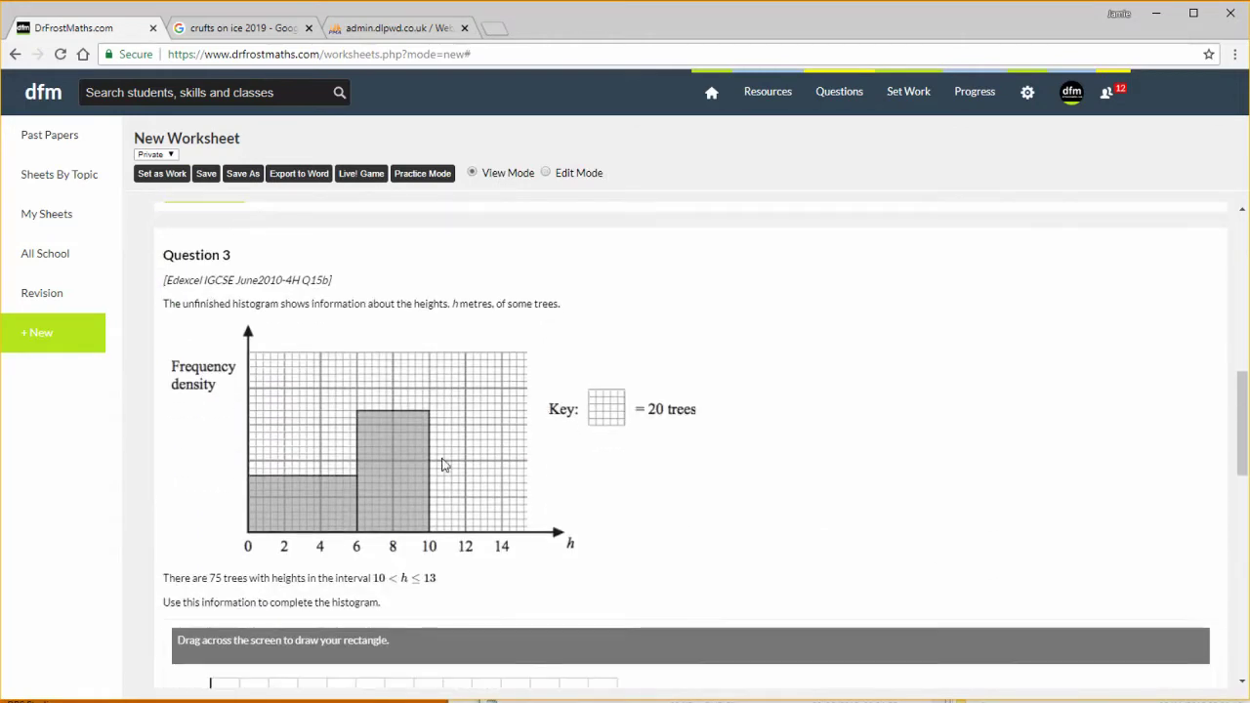
scroll(430, 472, down, 5)
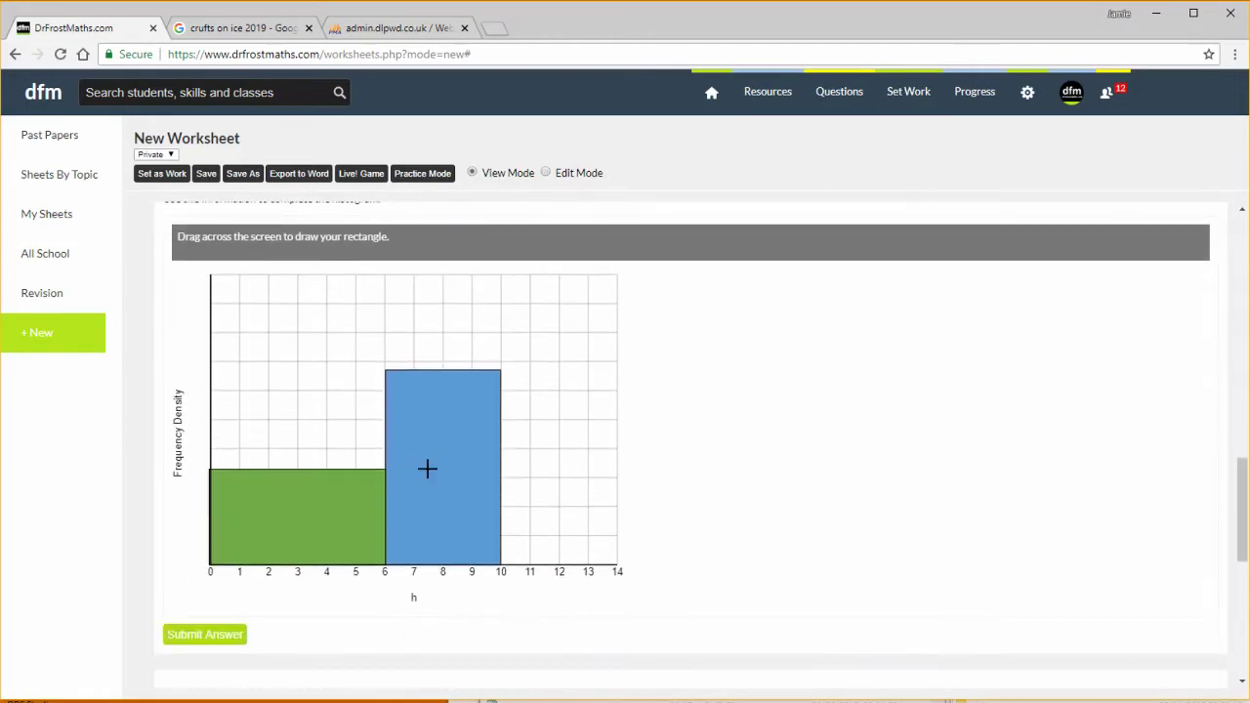
scroll(469, 467, up, 3)
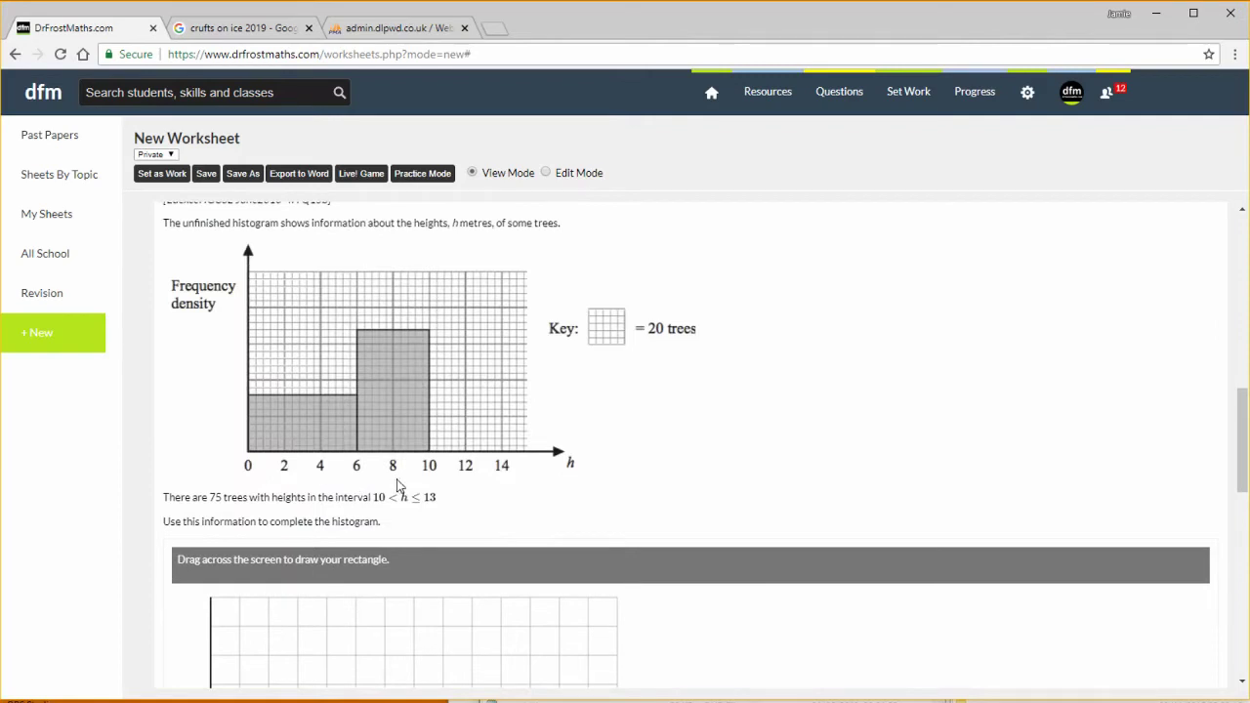
scroll(397, 486, up, 4)
click(211, 469)
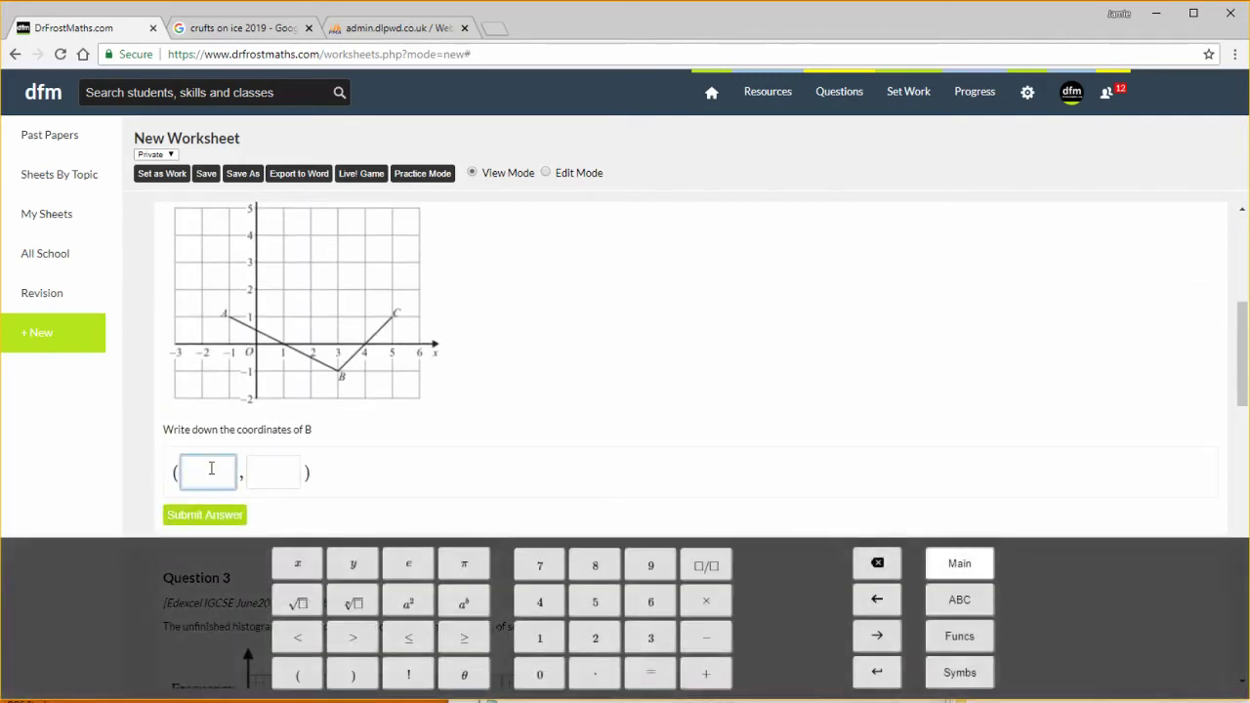
click(274, 471)
text(3)
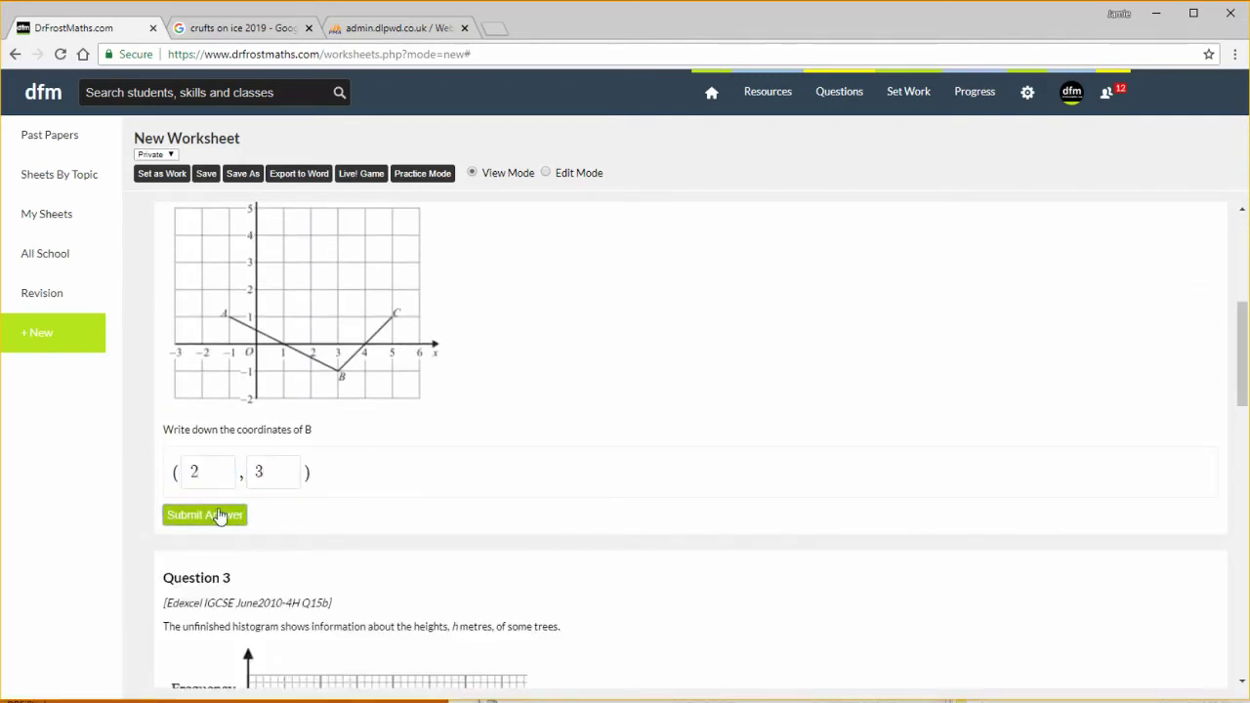
click(219, 515)
scroll(468, 467, up, 4)
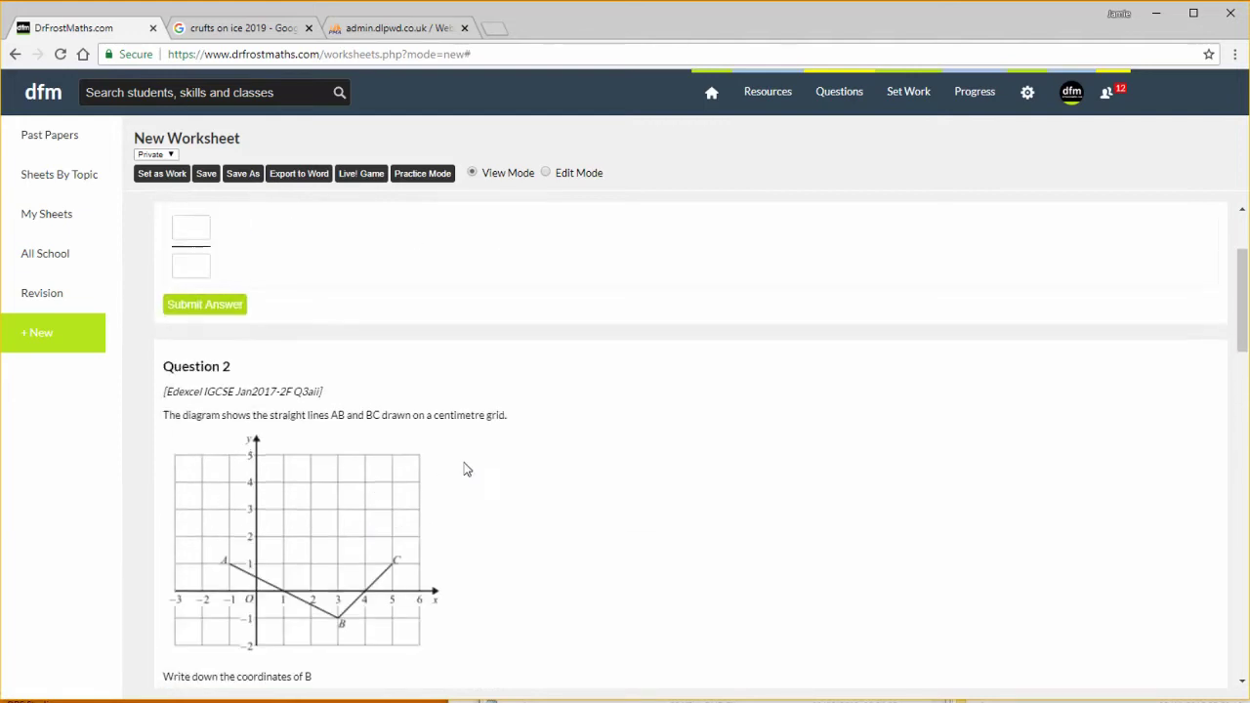
click(558, 176)
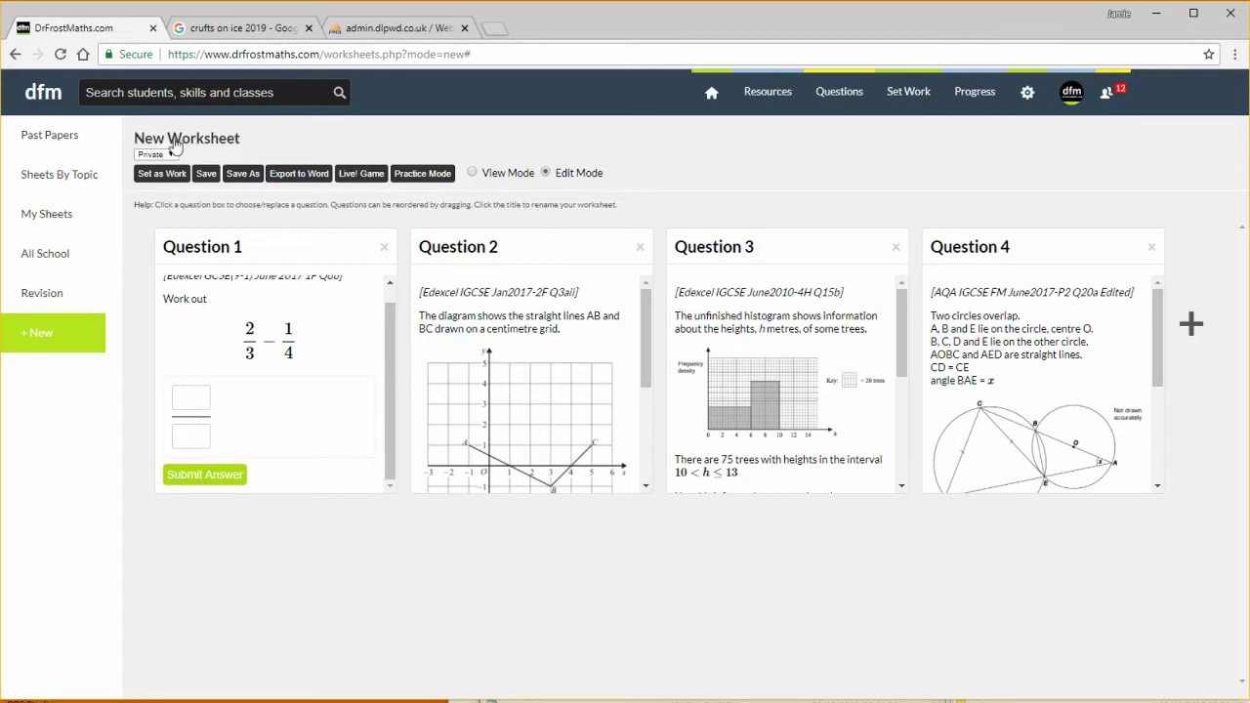
Step: Change the title from 'New Worksheet' to 'My Awesome Worksheet'
click(177, 143)
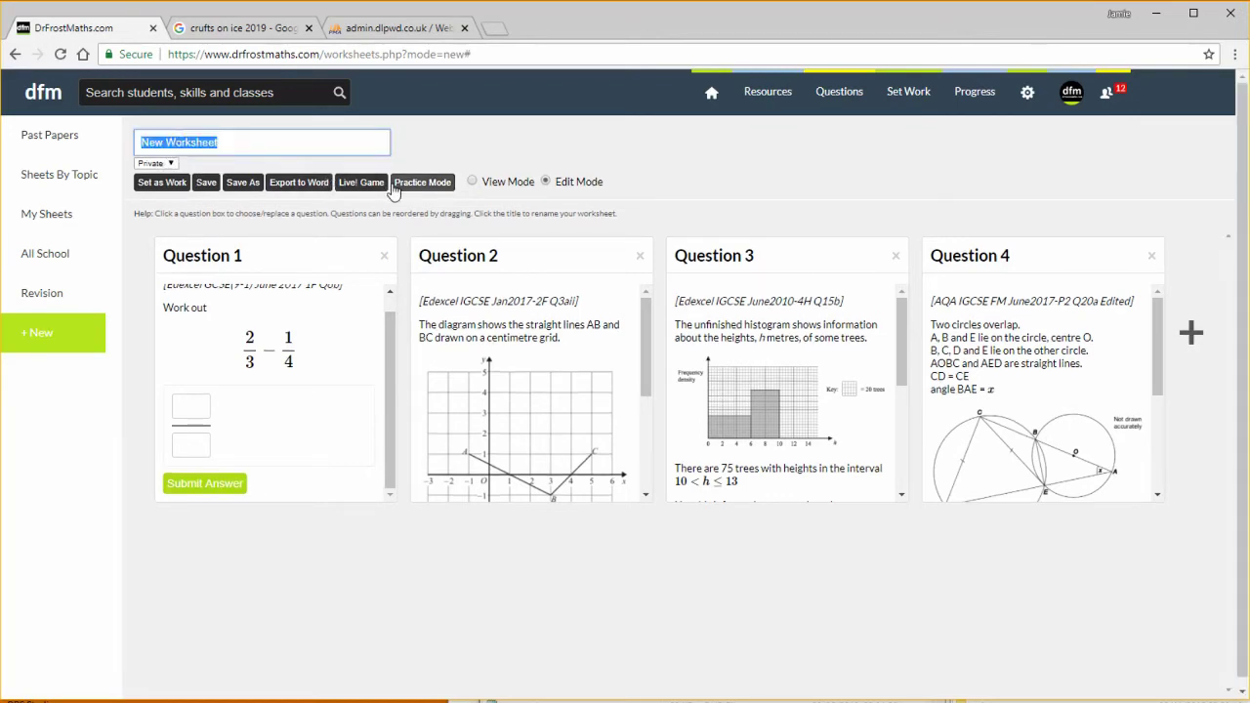
text(My Awesome)
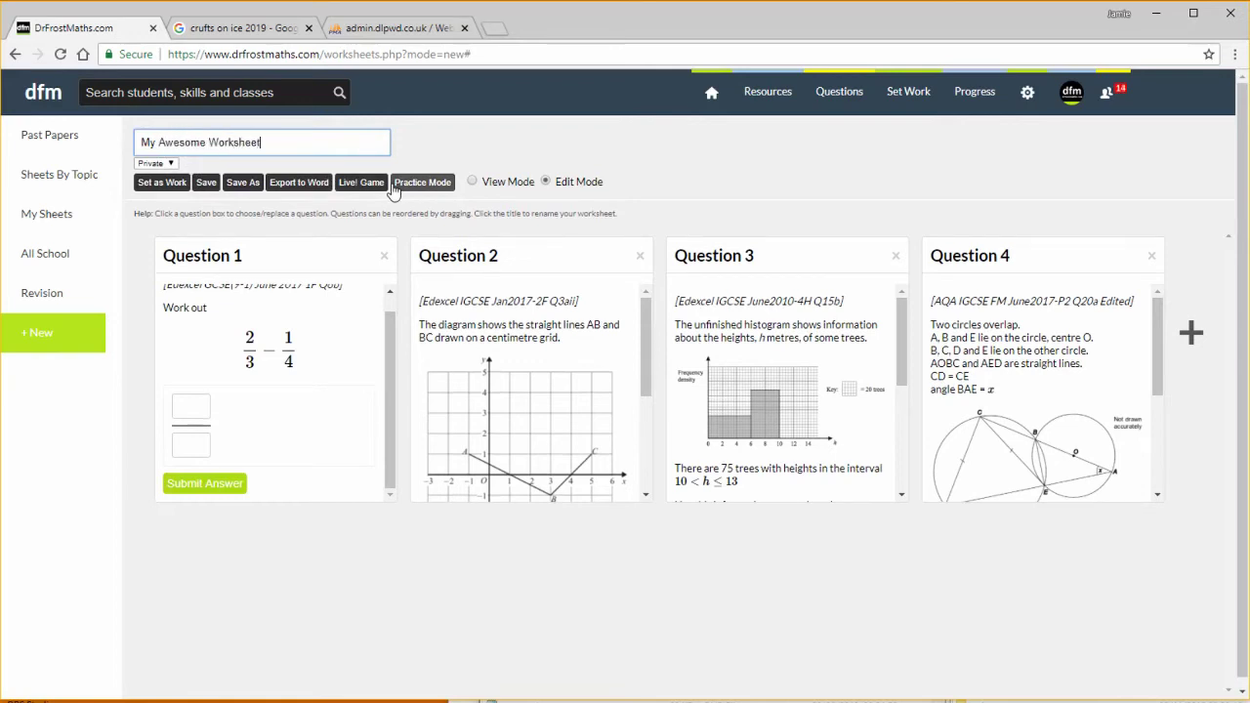
text( Worksheet)
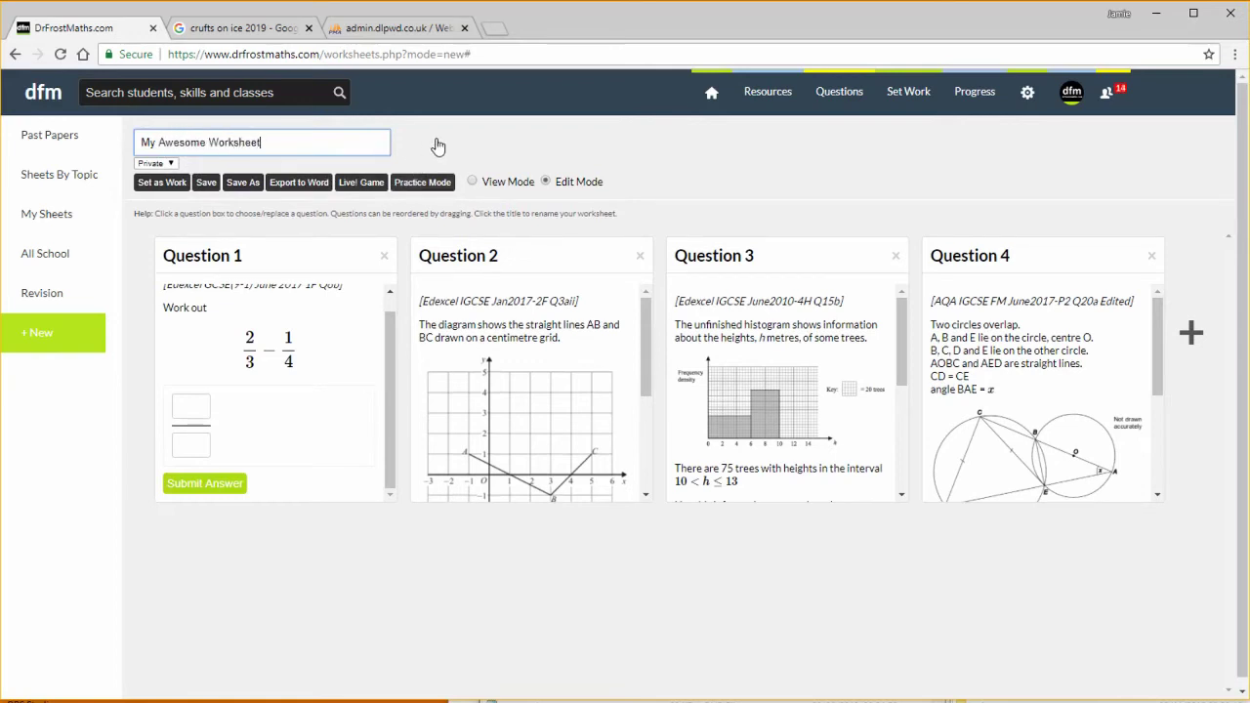
click(438, 147)
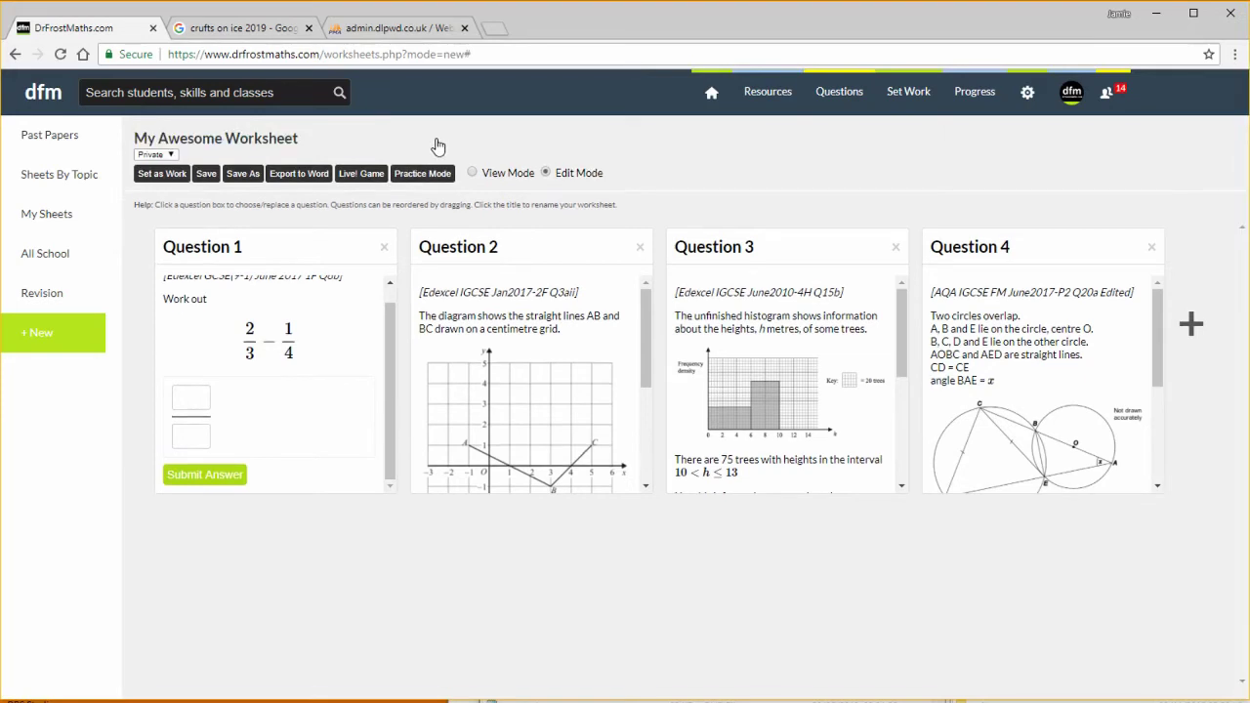
Step: Keep the worksheet's visibility Private and save it
click(159, 157)
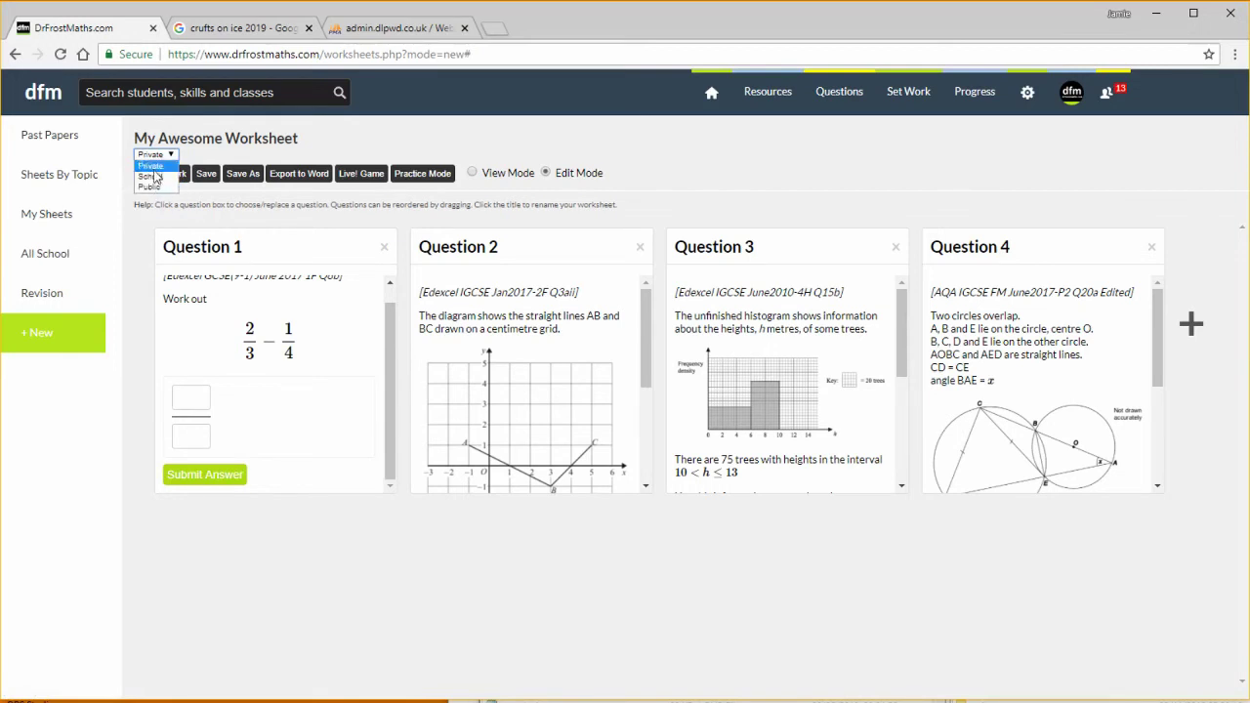
key(Escape)
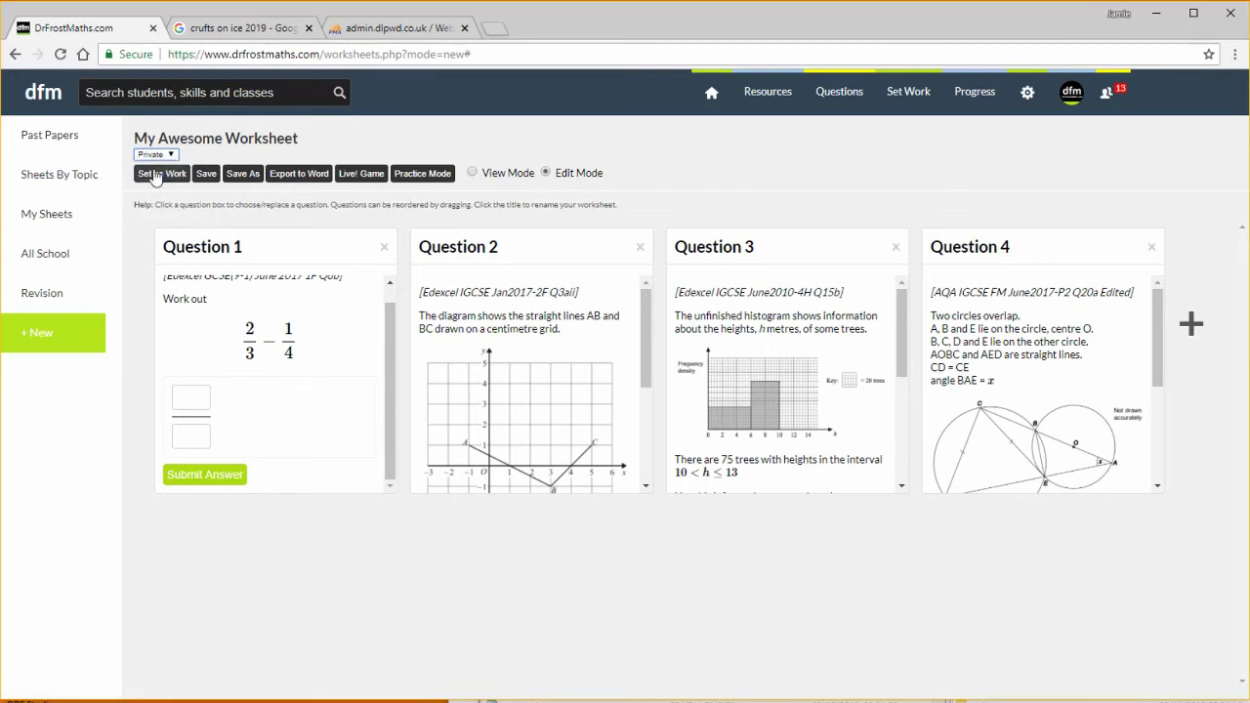
click(206, 176)
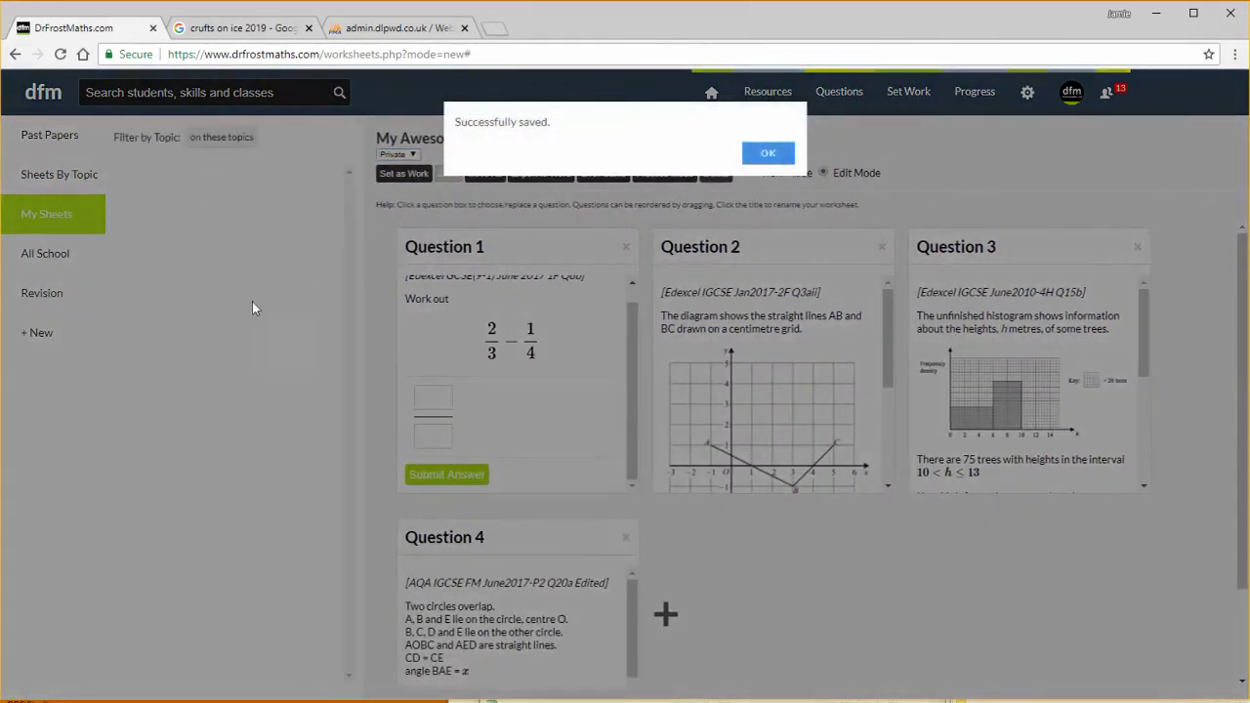
Step: Browse My Sheets, glance at the Full Coverage paper, then reopen My Awesome Worksheet
click(768, 154)
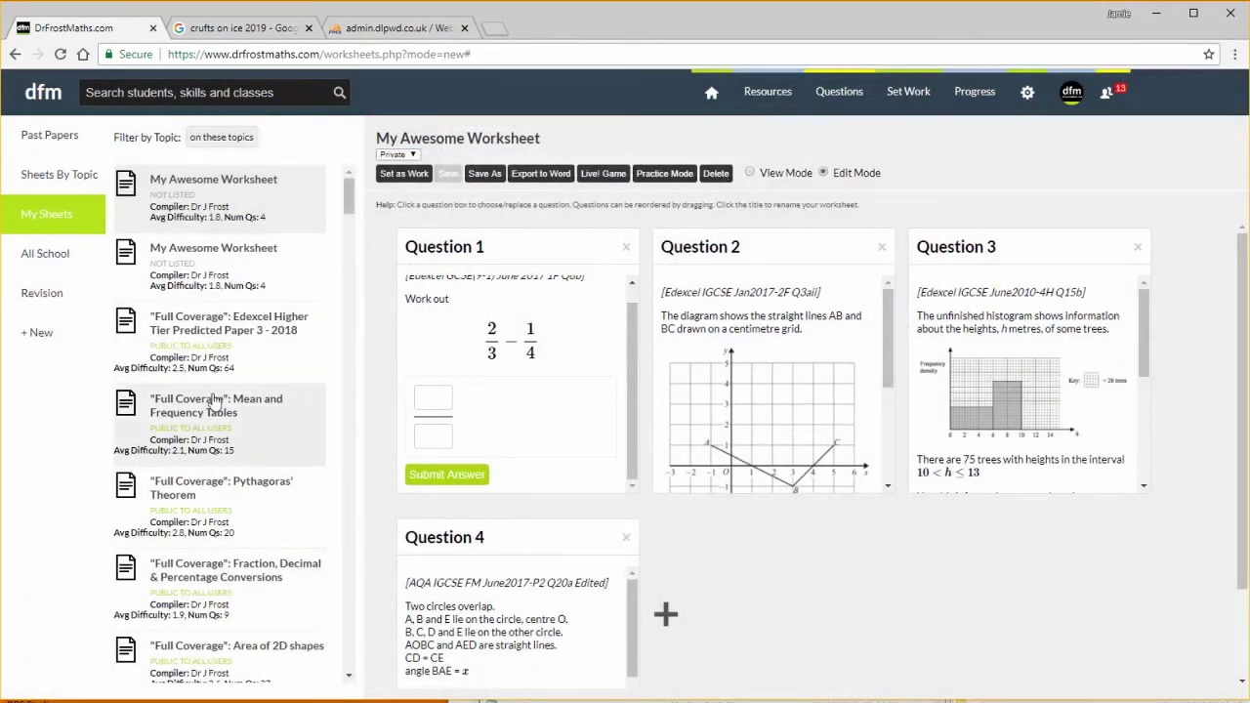
click(49, 223)
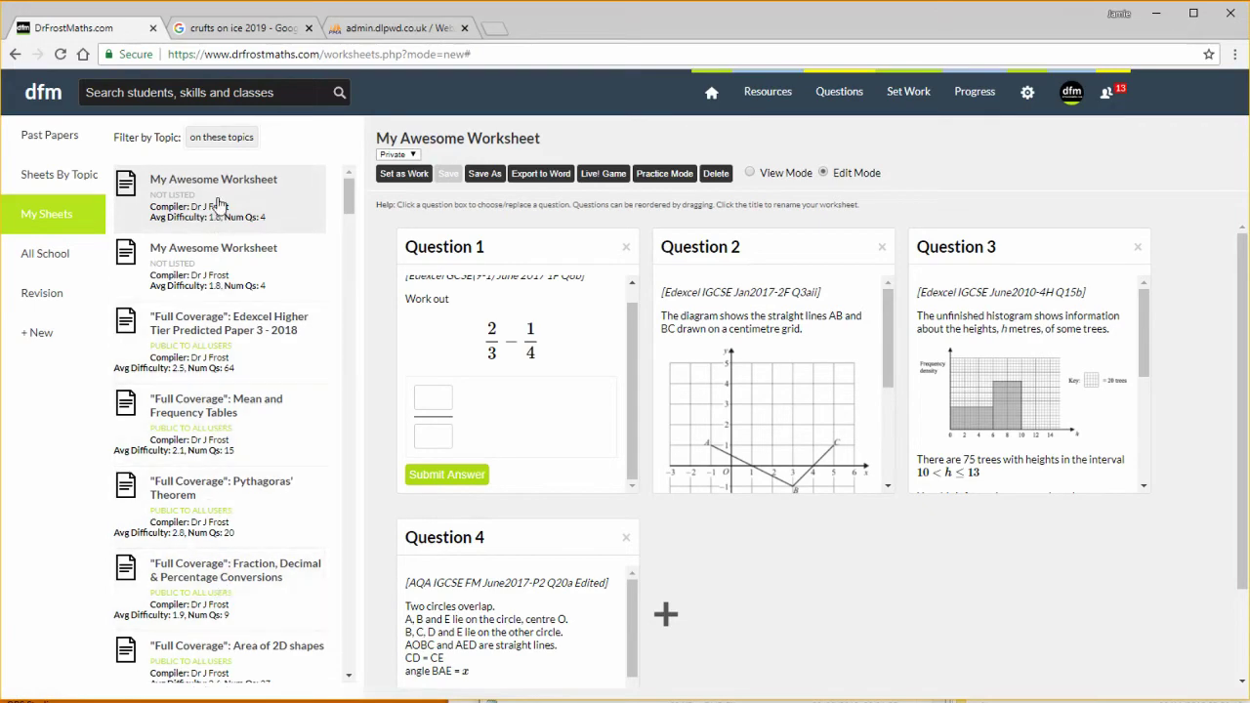
click(218, 271)
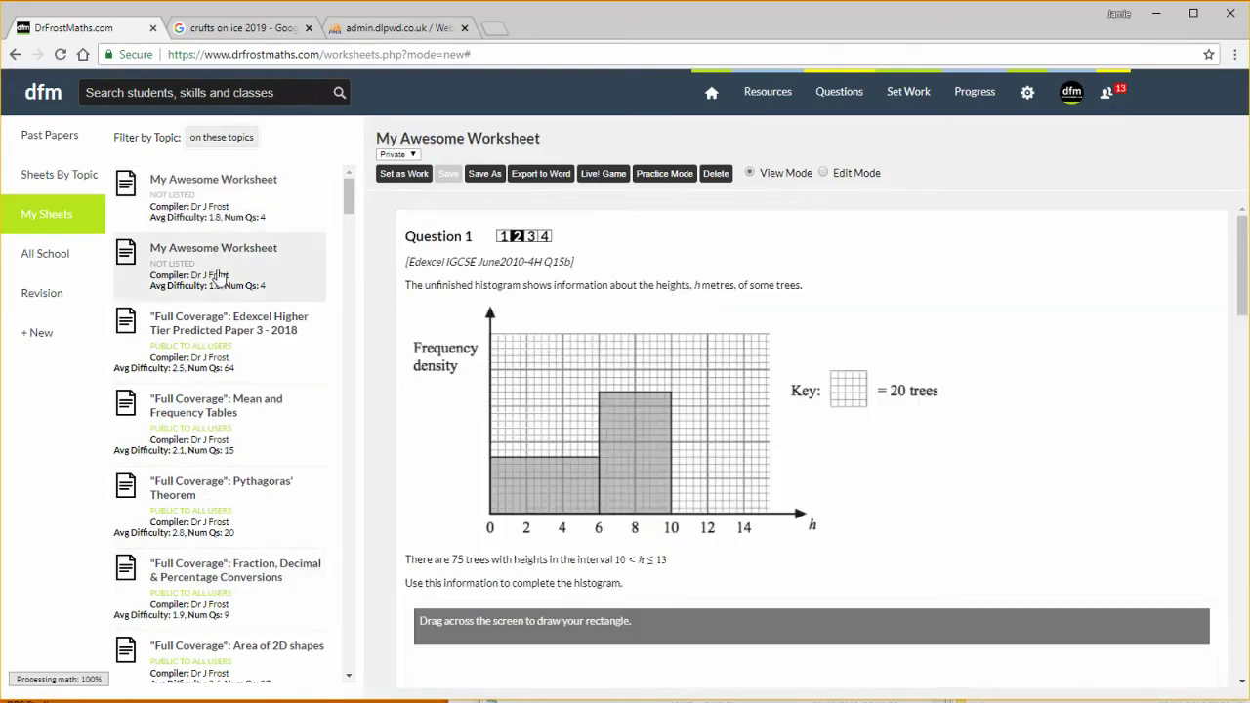
click(229, 324)
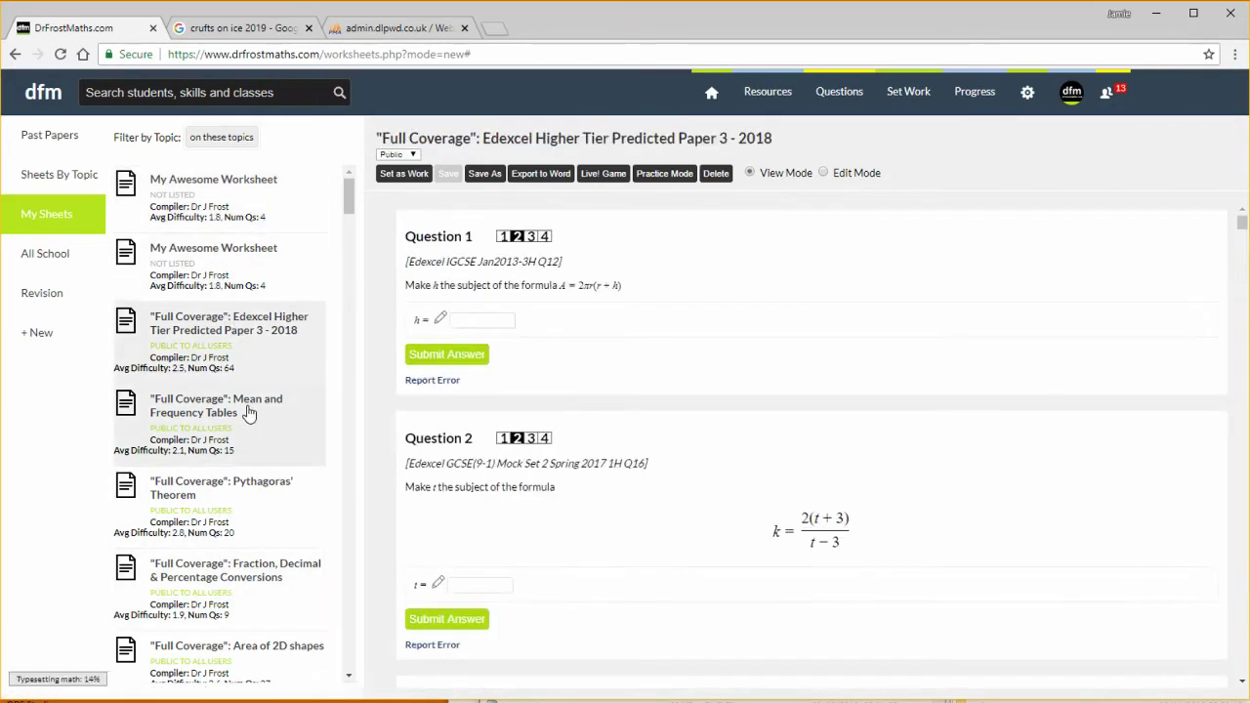
click(223, 205)
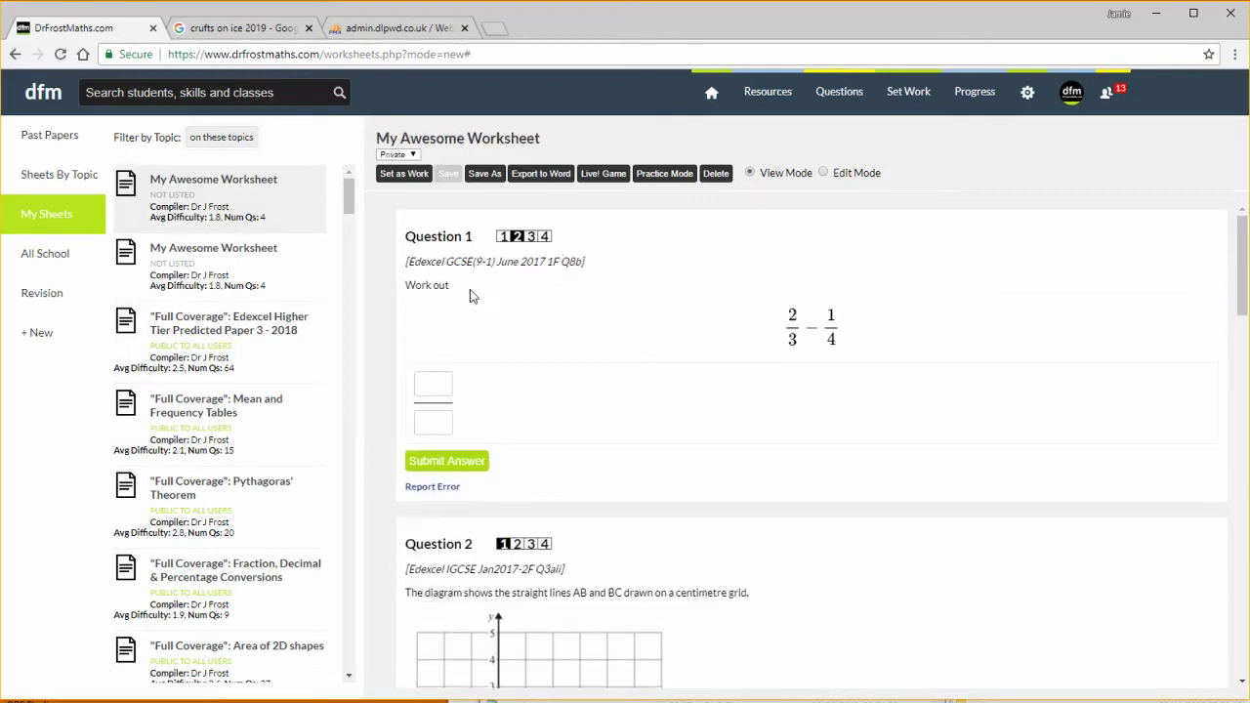
Step: Set the worksheet as work for class 4GPZ with all 30 students selected
click(404, 176)
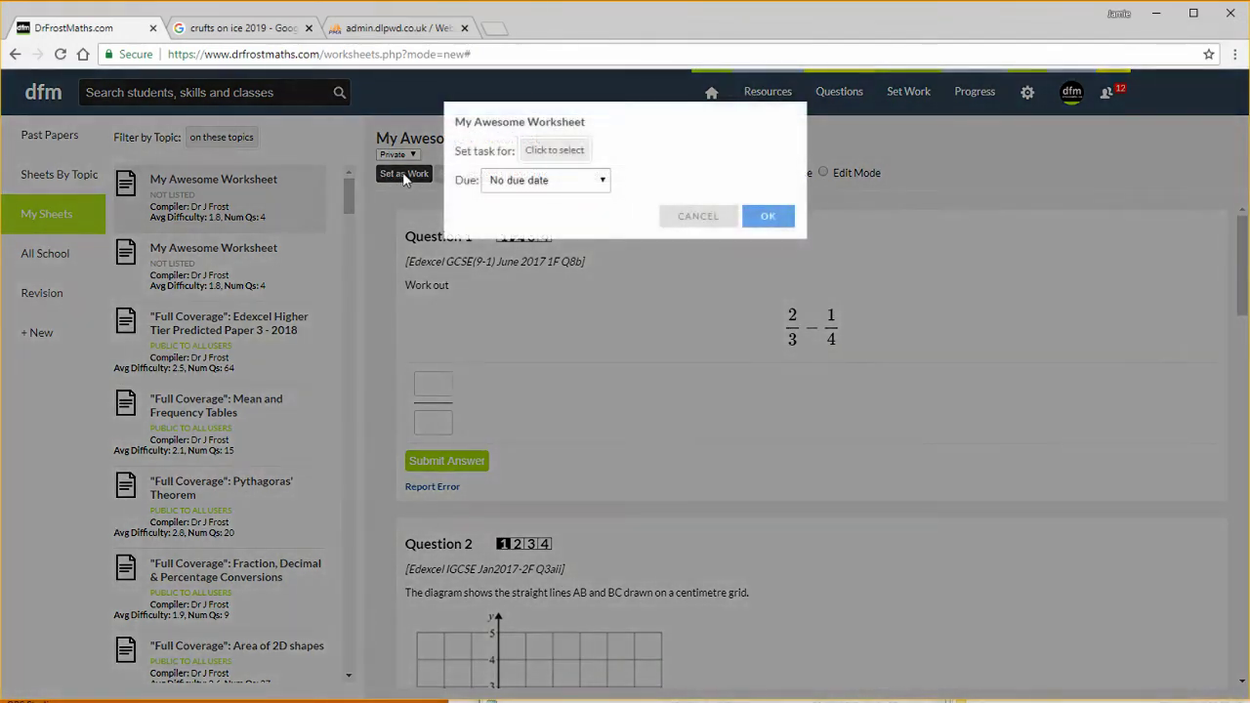
click(543, 154)
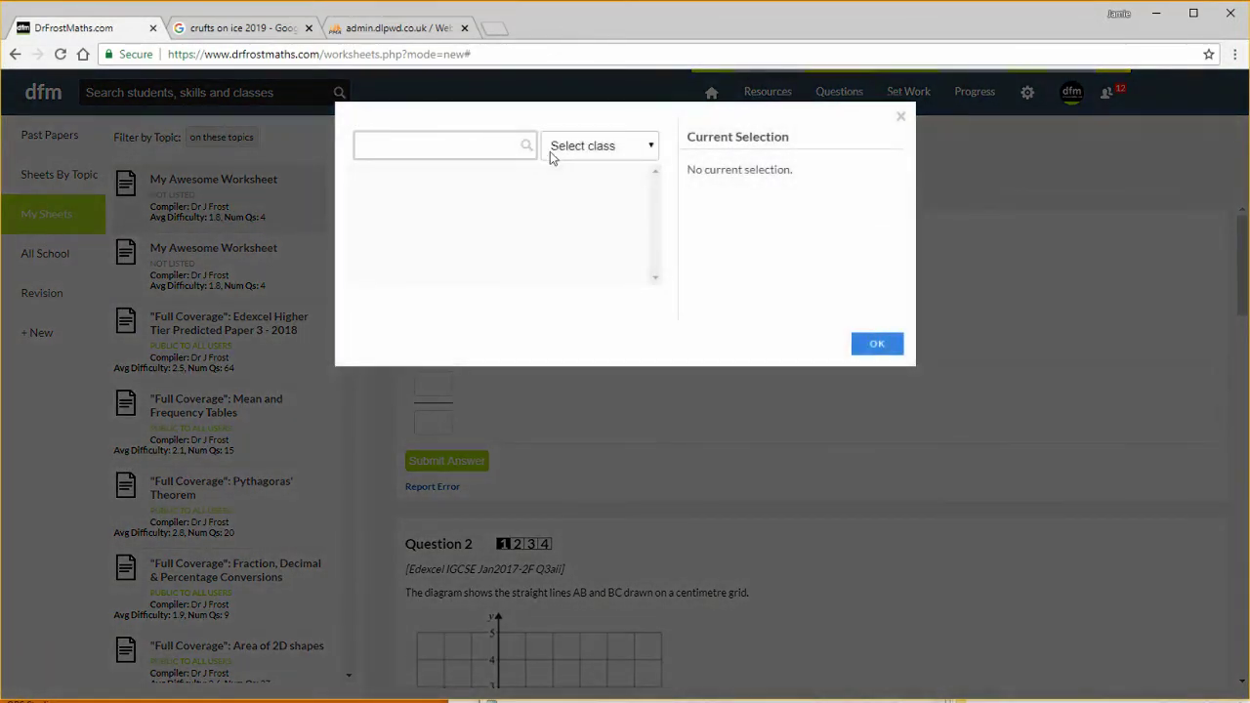
click(556, 148)
click(586, 185)
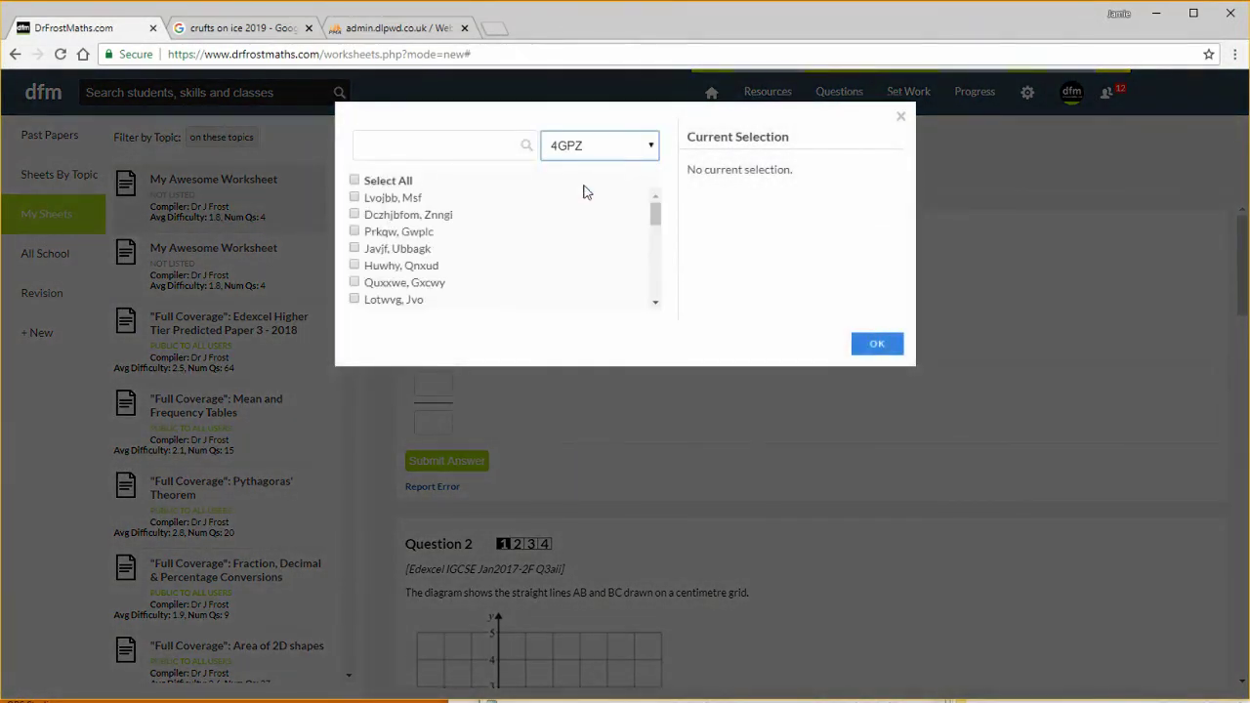
click(387, 181)
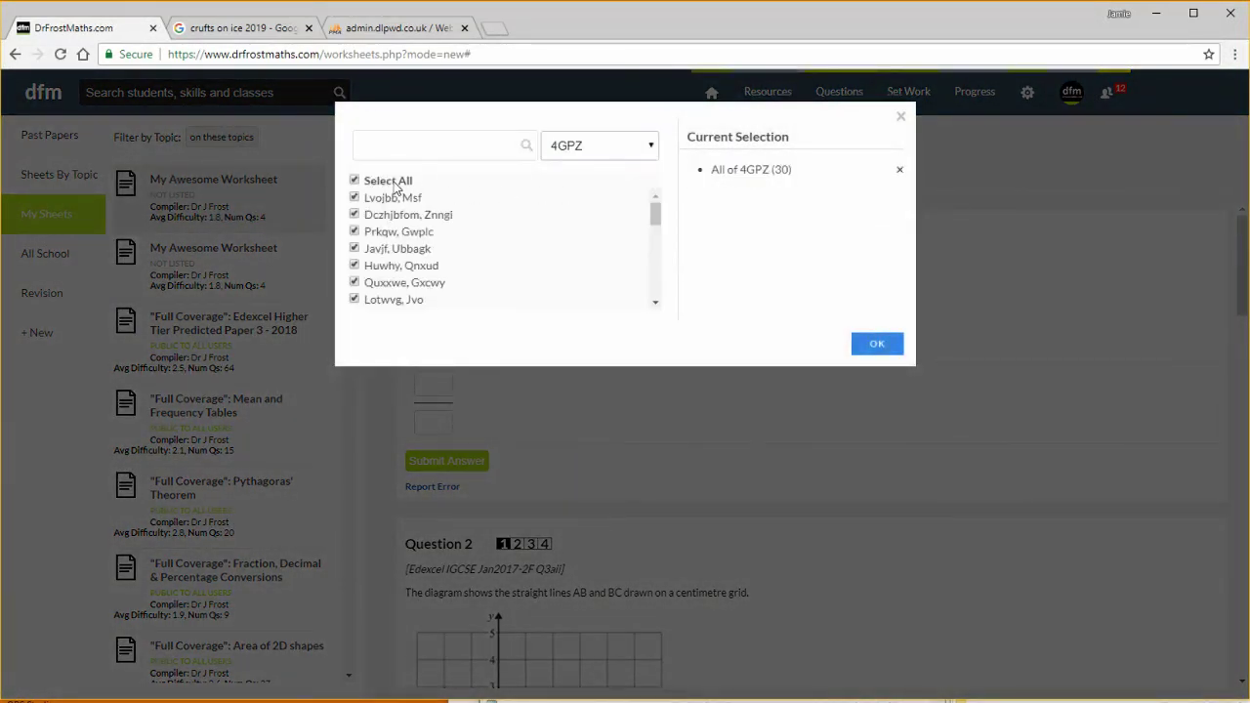
click(868, 346)
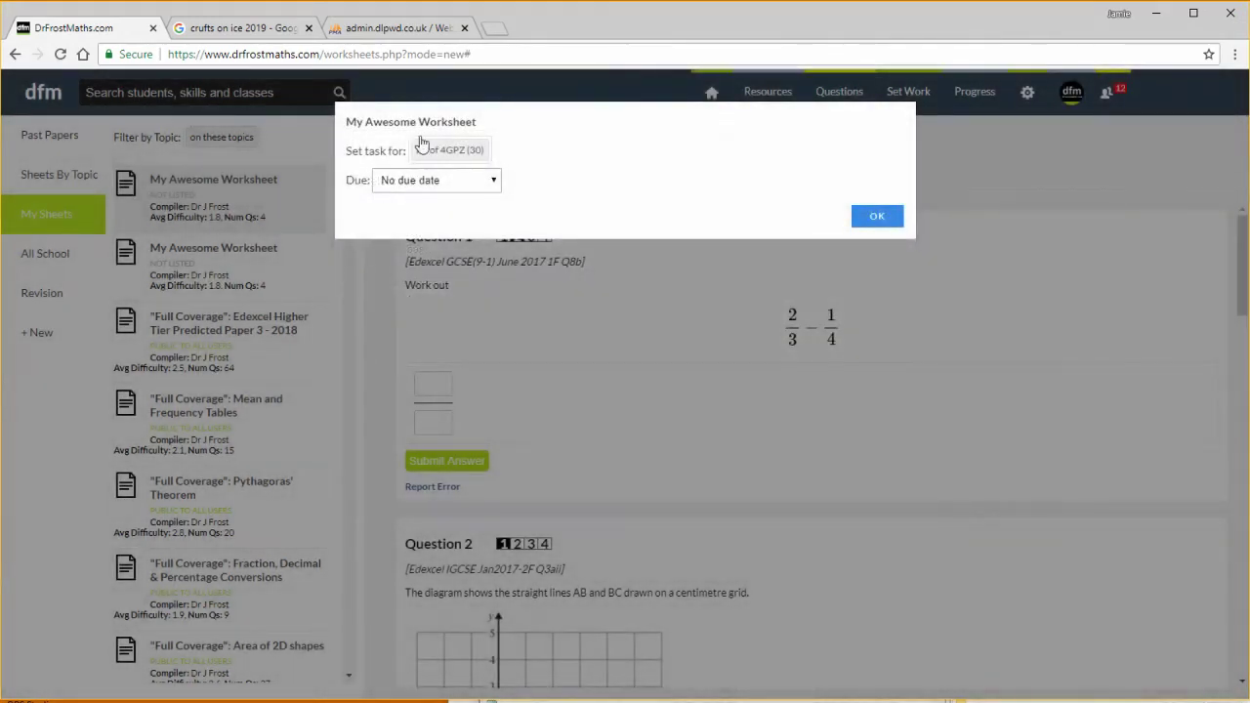
Step: Keep the due date as No due date and confirm the task
click(405, 182)
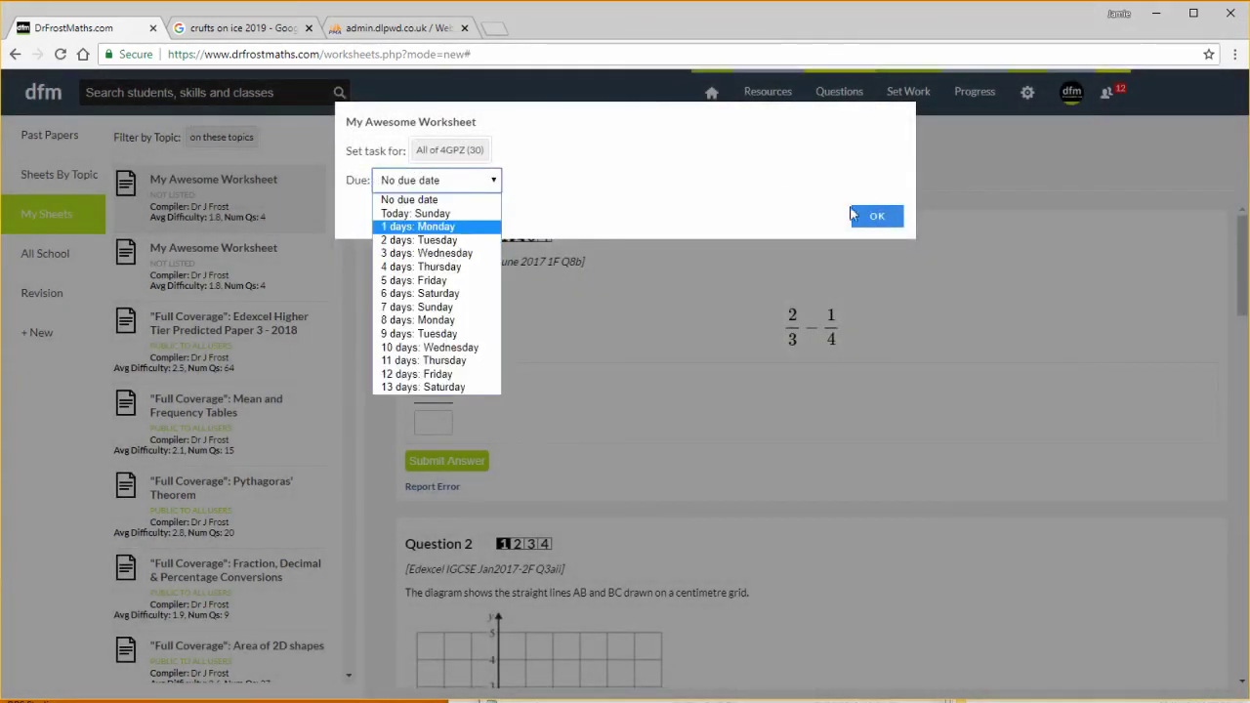
click(684, 200)
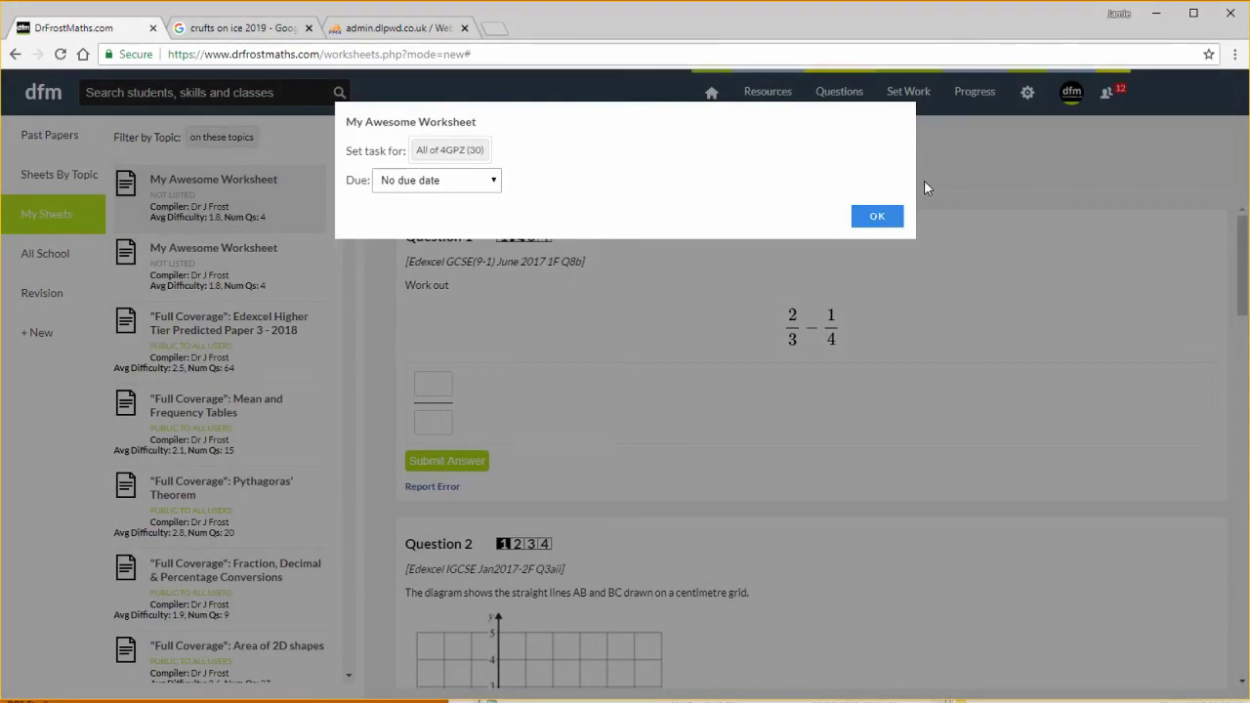
click(988, 191)
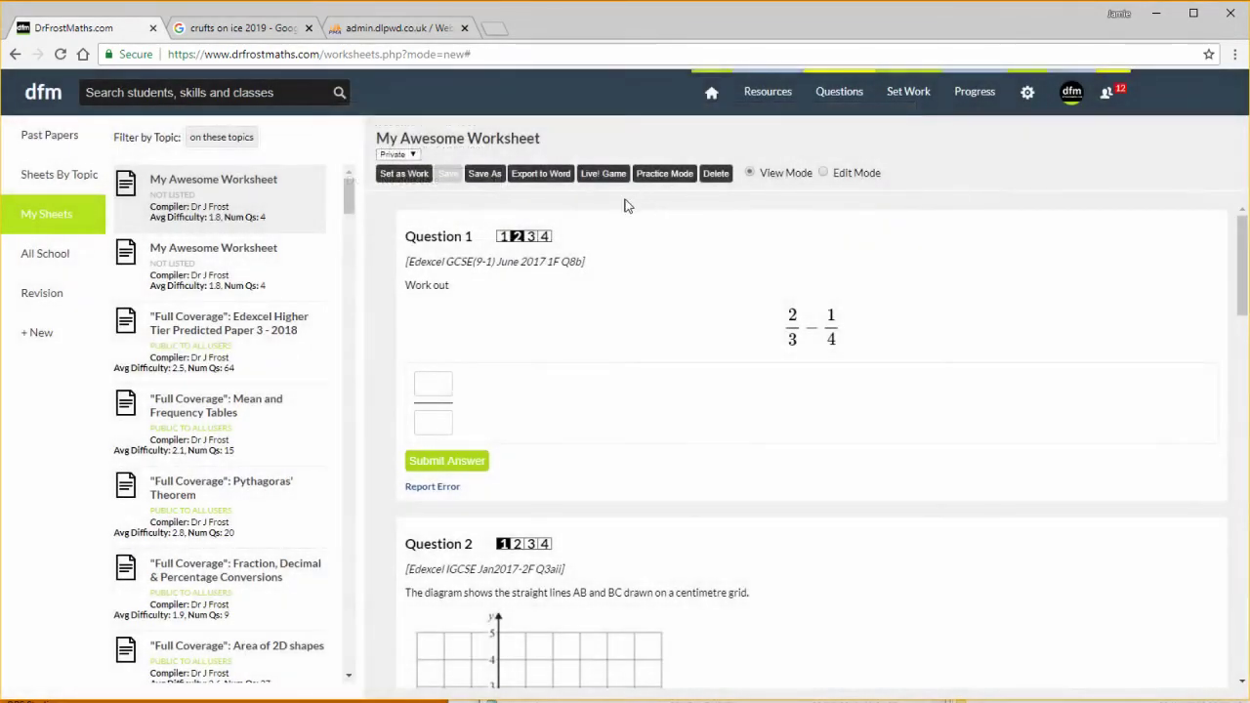
Step: Export My Awesome Worksheet to Word and open worksheet (21).docx from the download bar
click(544, 175)
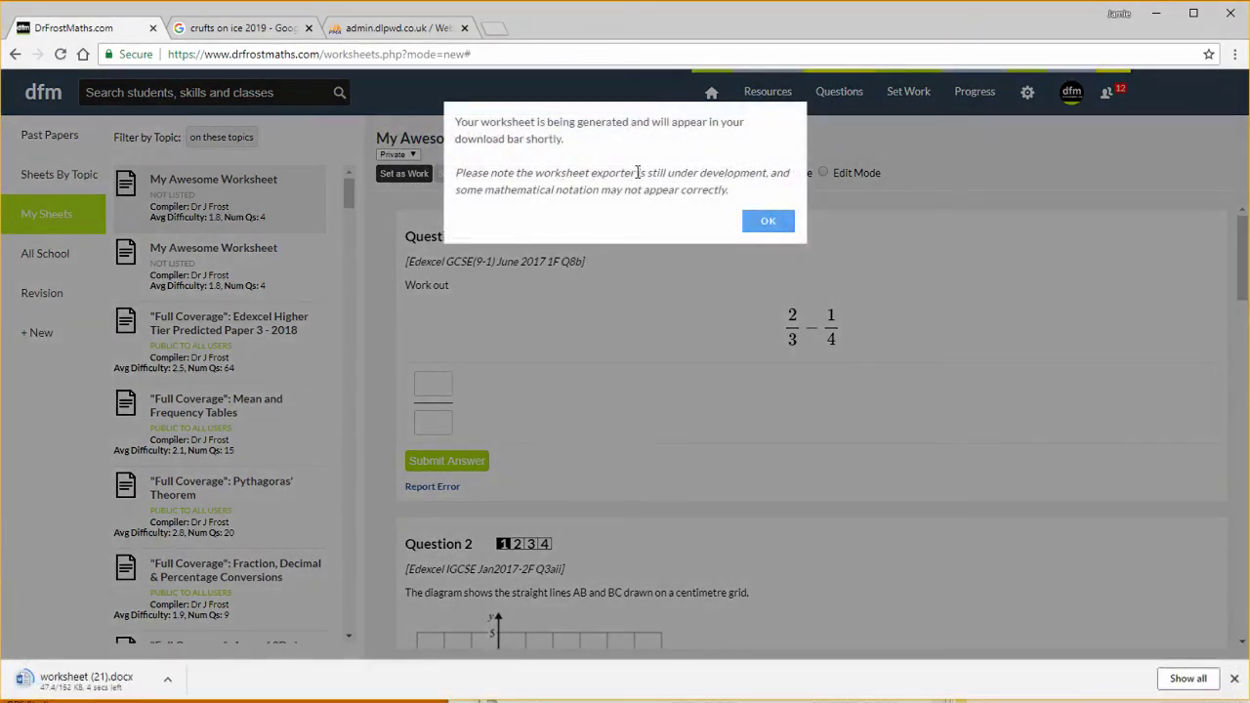
click(98, 683)
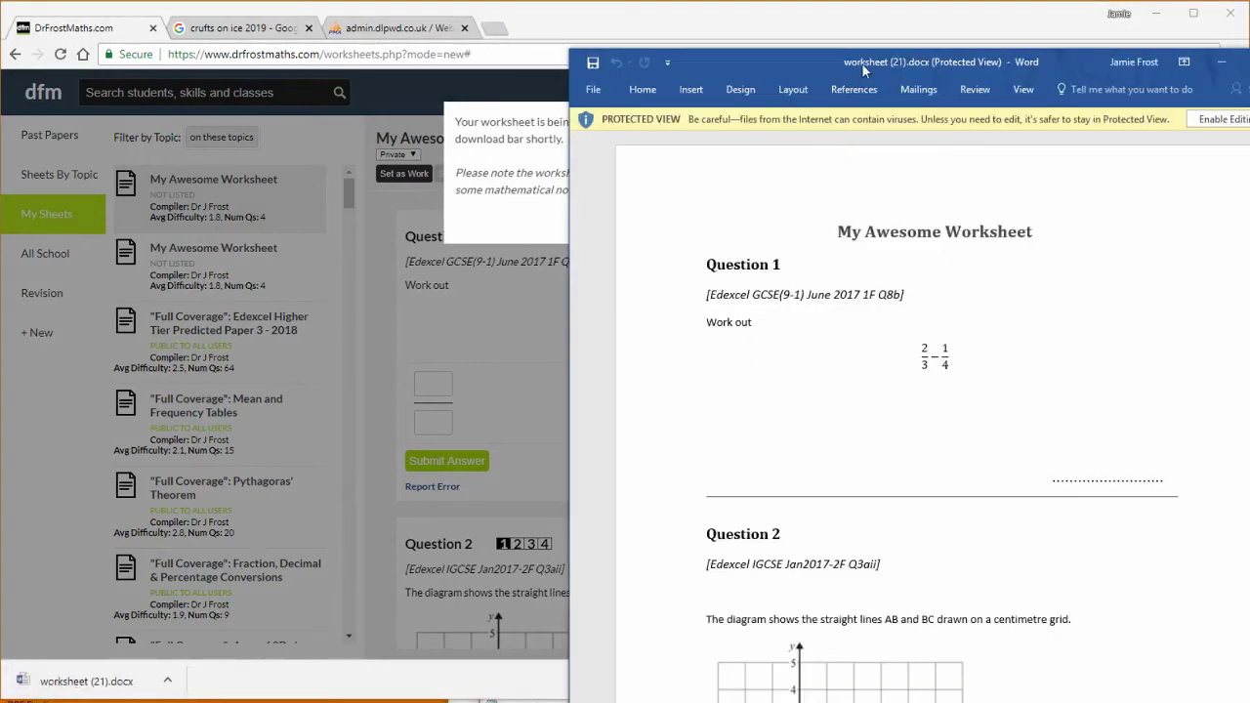
Step: Centre the Word window, read through all questions and the Answers page, then close Word
drag(863, 61, 623, 18)
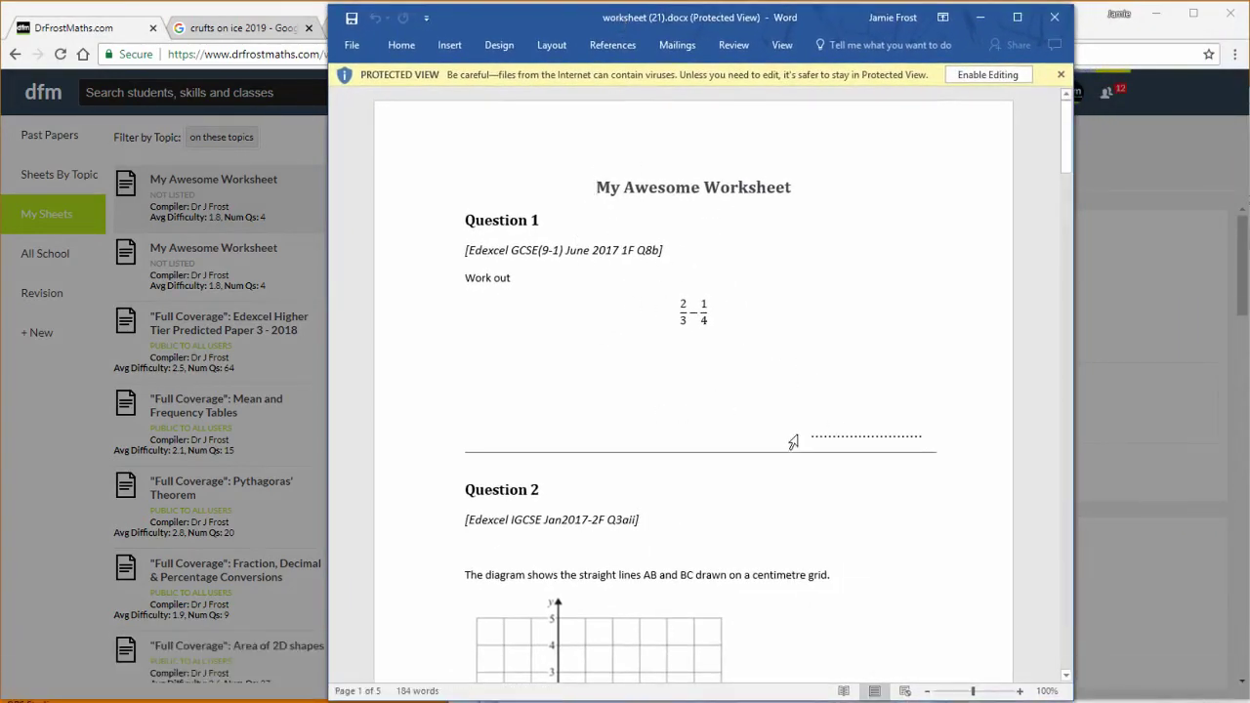
scroll(882, 377, down, 9)
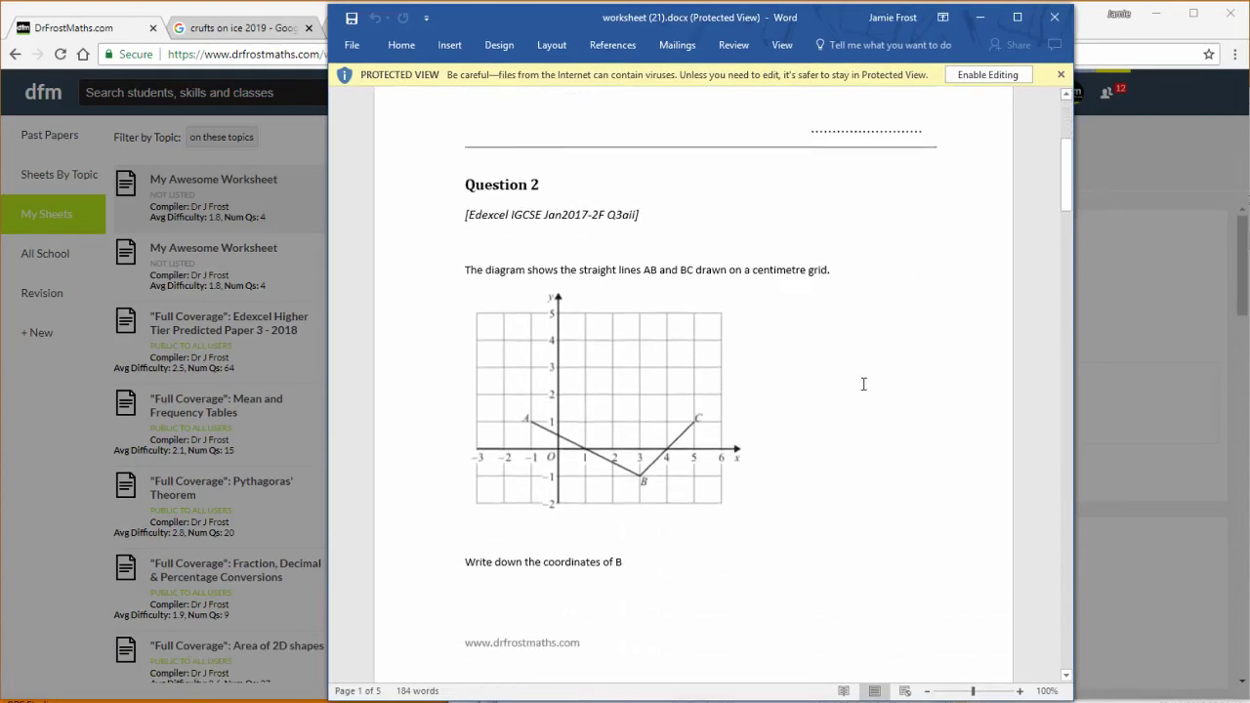
scroll(764, 387, down, 15)
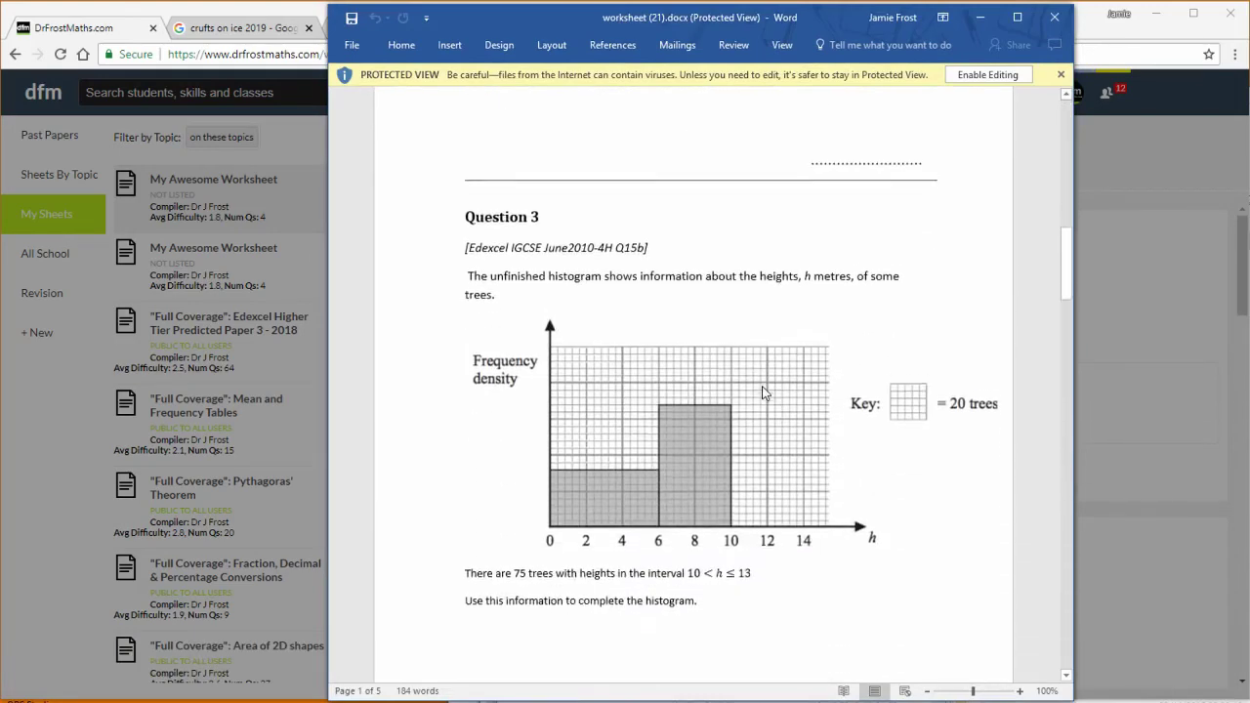
scroll(690, 362, down, 17)
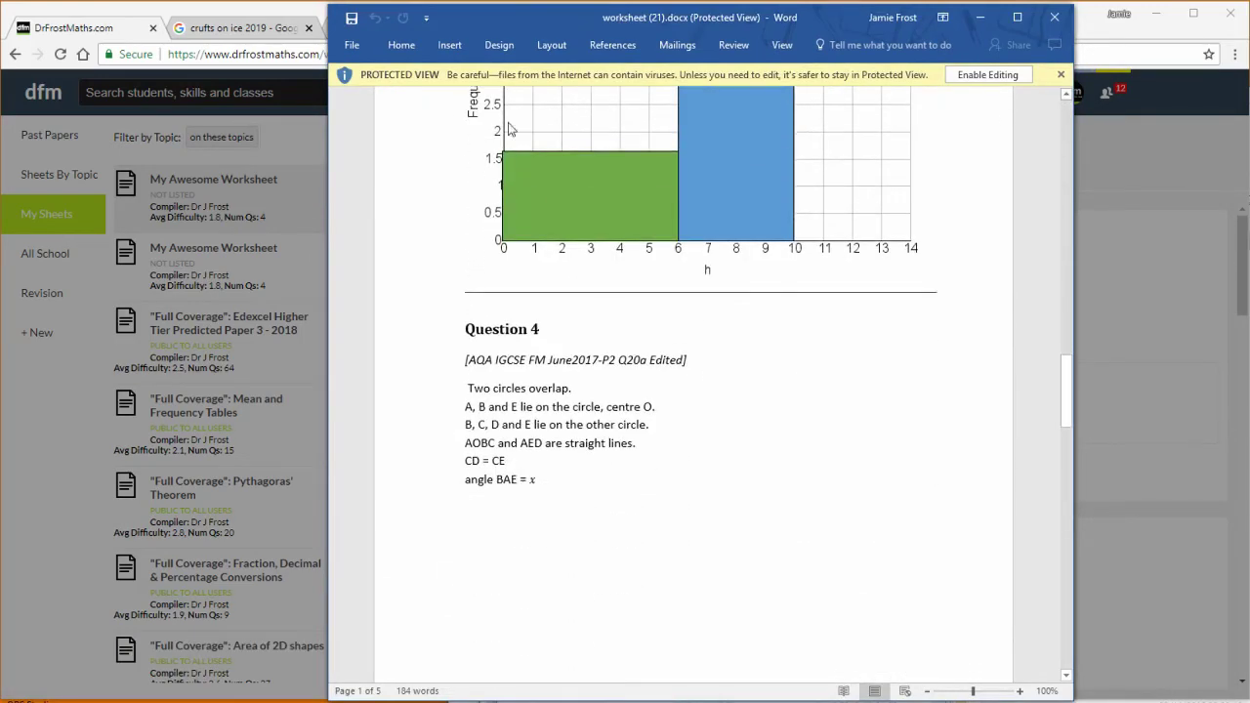
scroll(821, 364, down, 18)
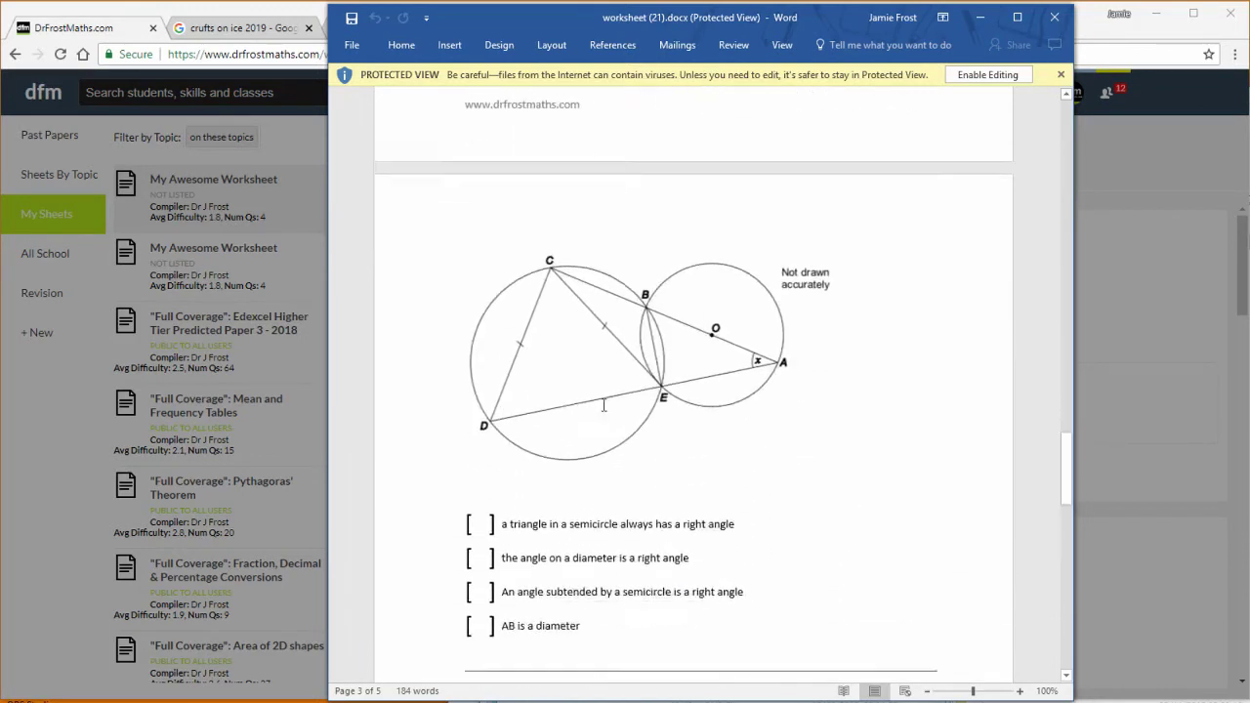
scroll(550, 355, down, 12)
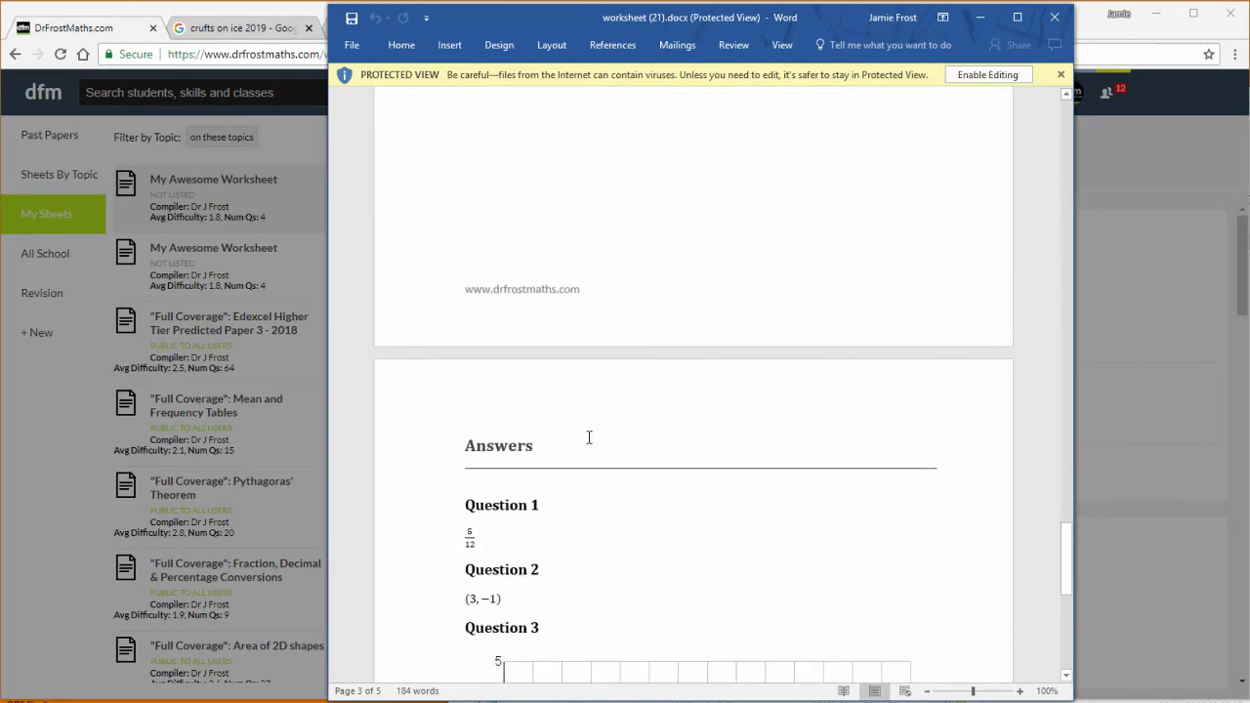
scroll(506, 475, down, 3)
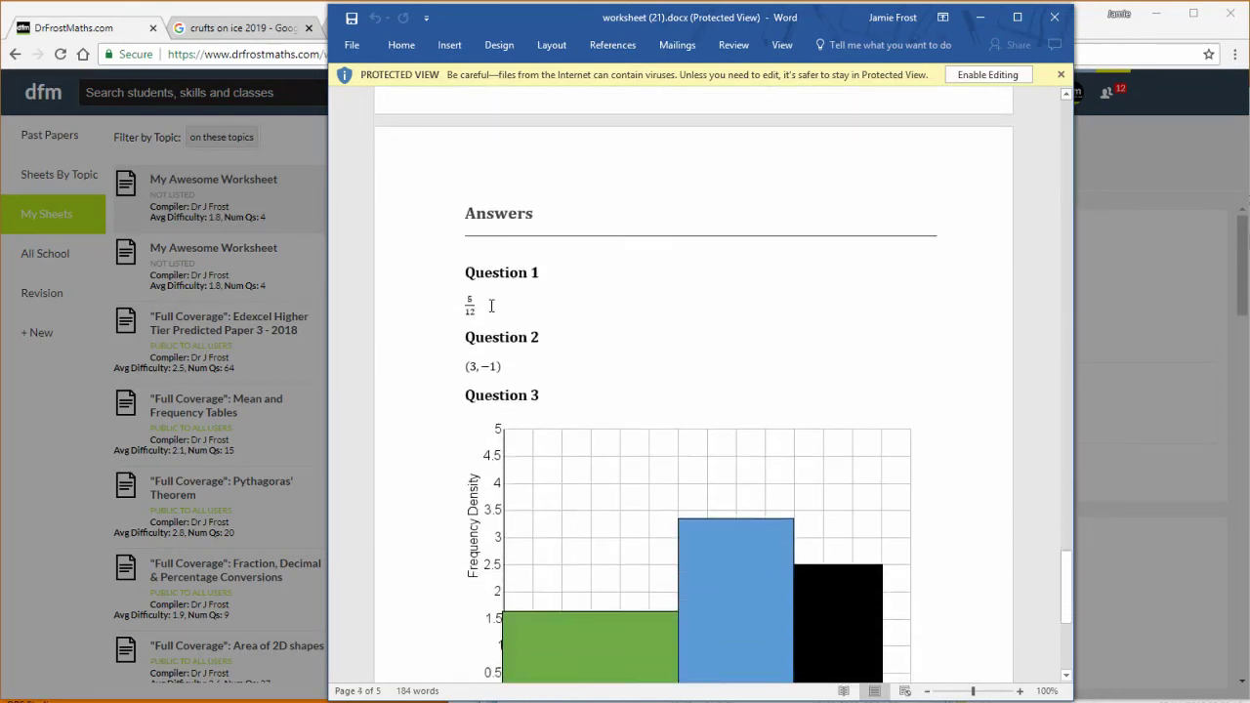
scroll(576, 430, down, 3)
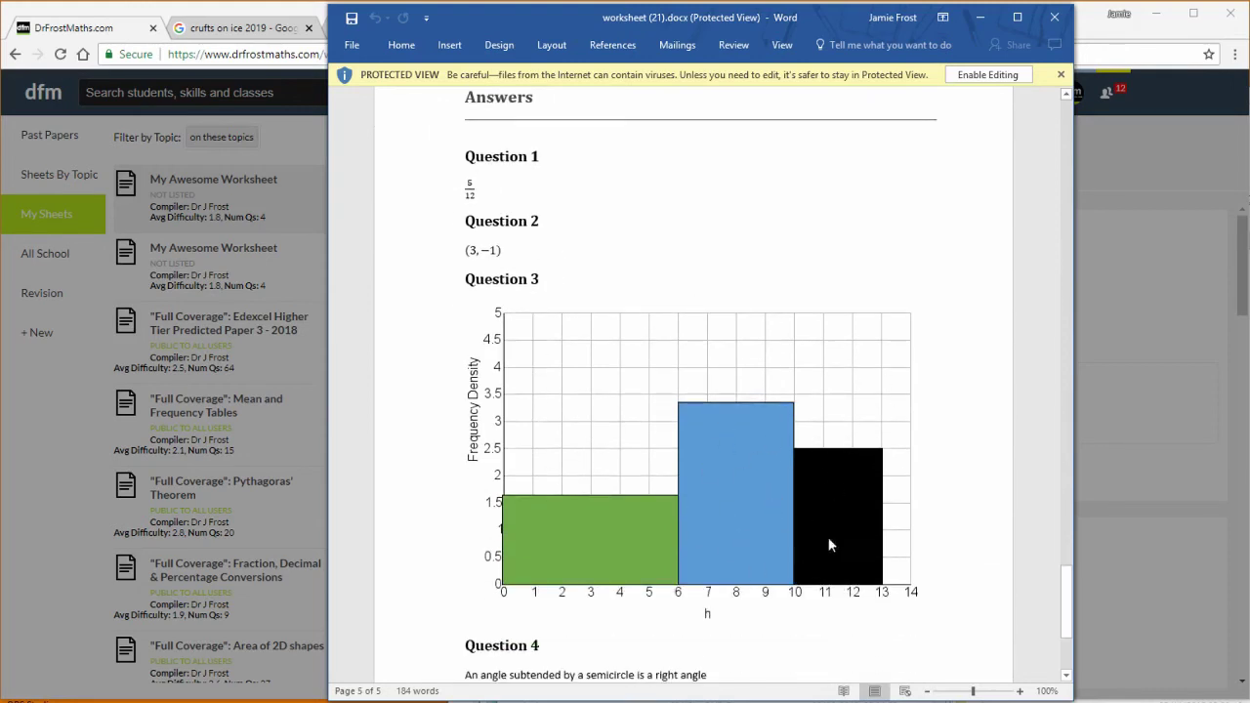
scroll(622, 507, down, 6)
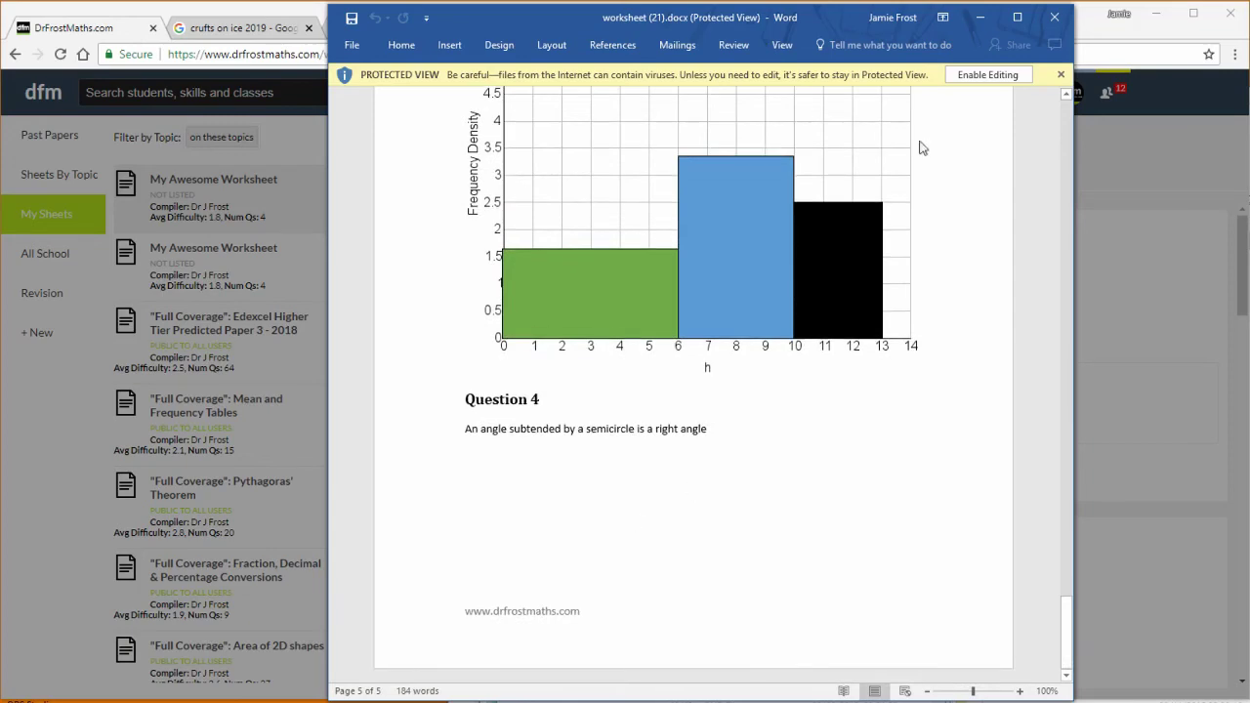
click(1055, 16)
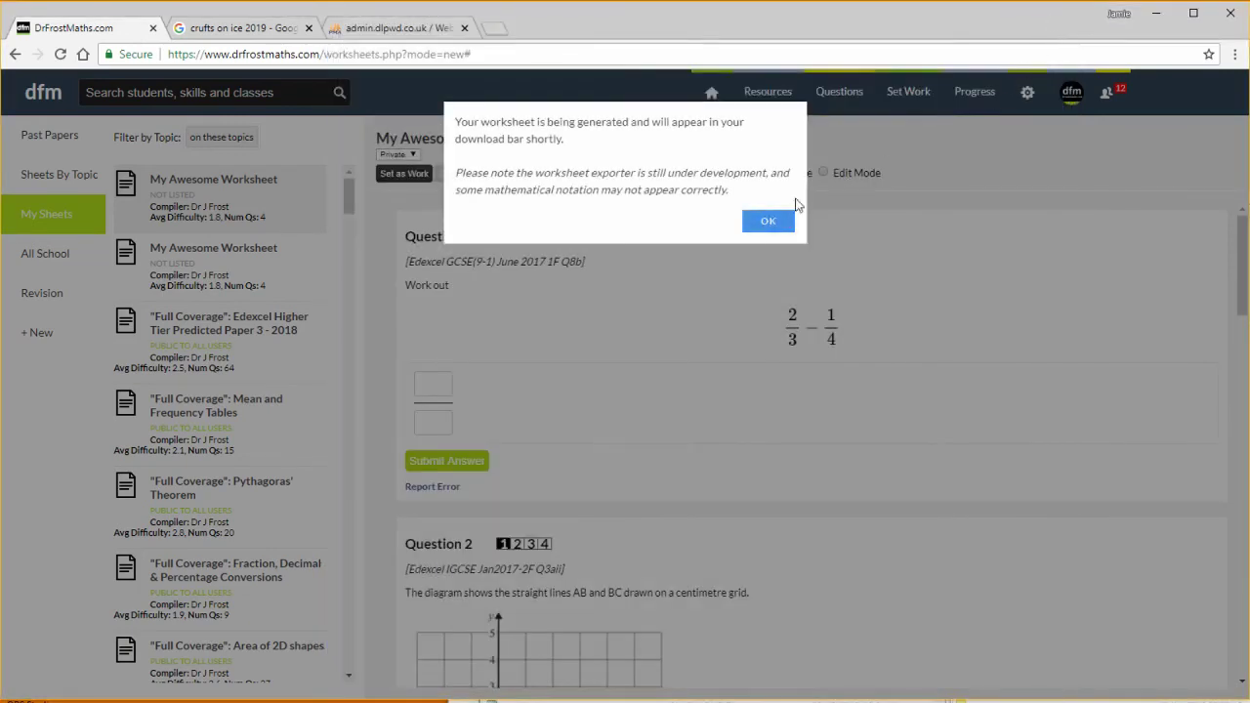
Step: Dismiss the 'worksheet is being generated' notice with OK
click(769, 222)
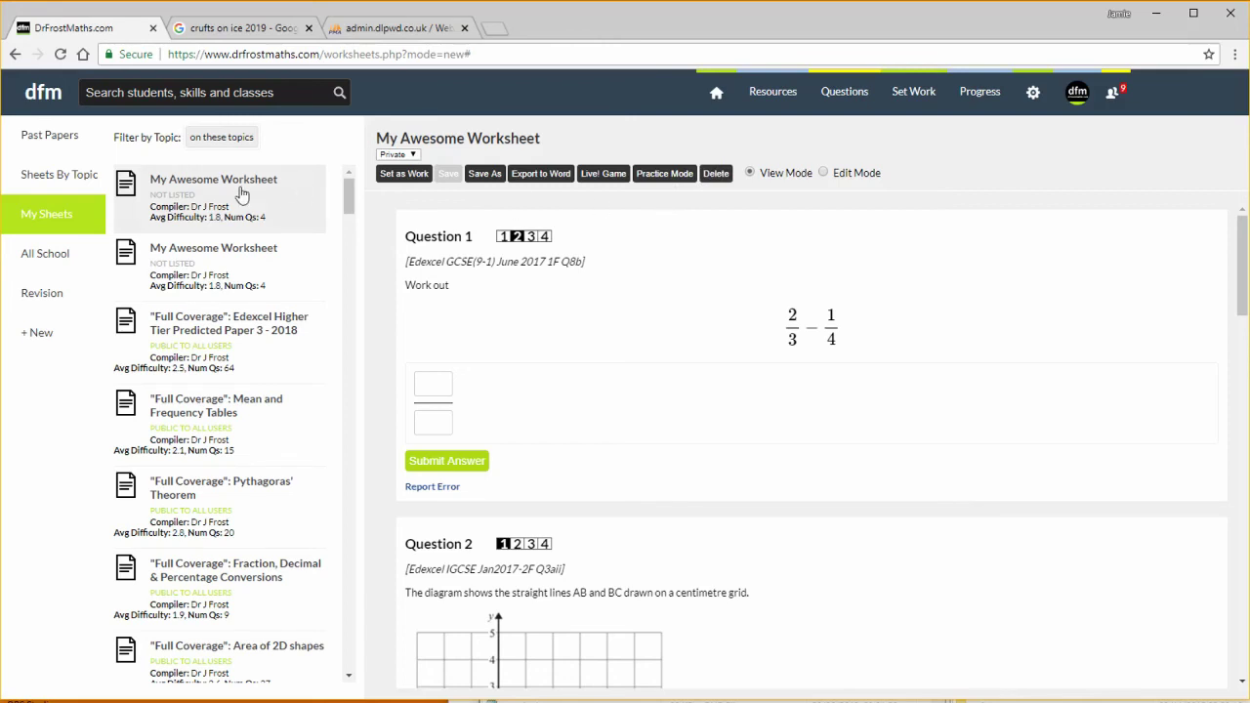
Step: Open the OCR GCSE(9-1) June 2017 4H paper from the Past Papers OCR GCSE(9-1) collection
click(60, 148)
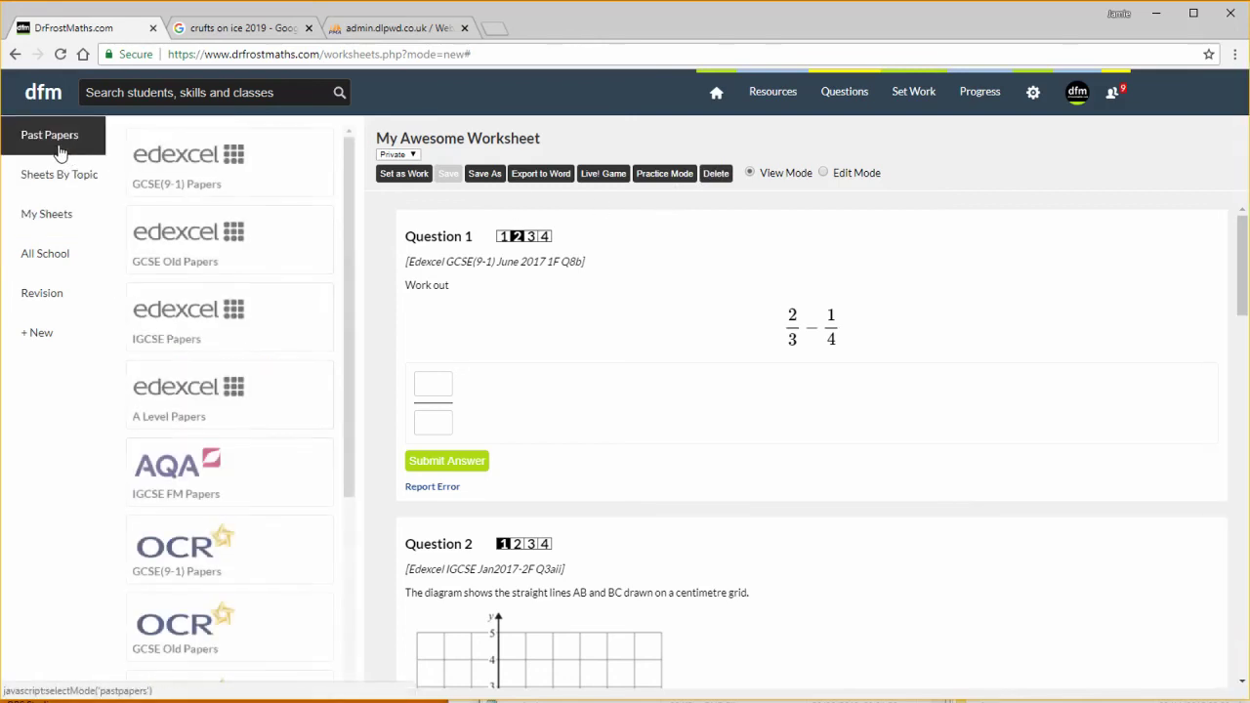
scroll(181, 330, down, 2)
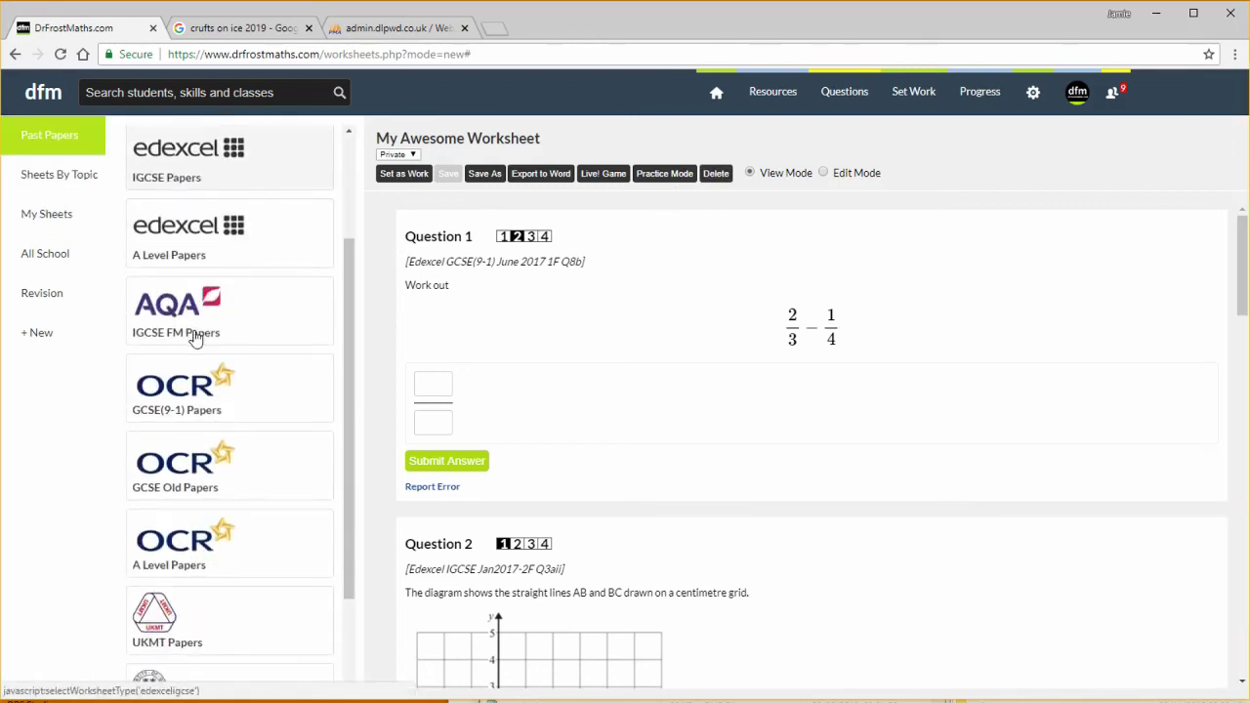
click(201, 392)
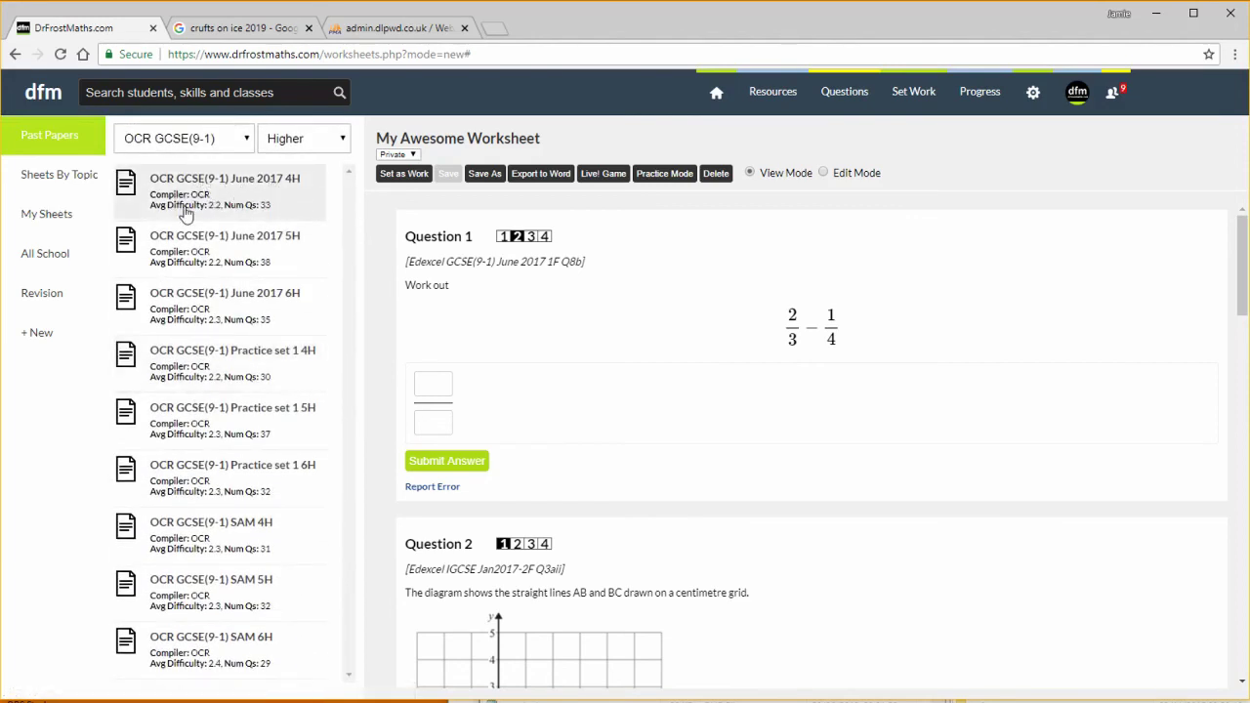
click(180, 205)
scroll(588, 416, down, 3)
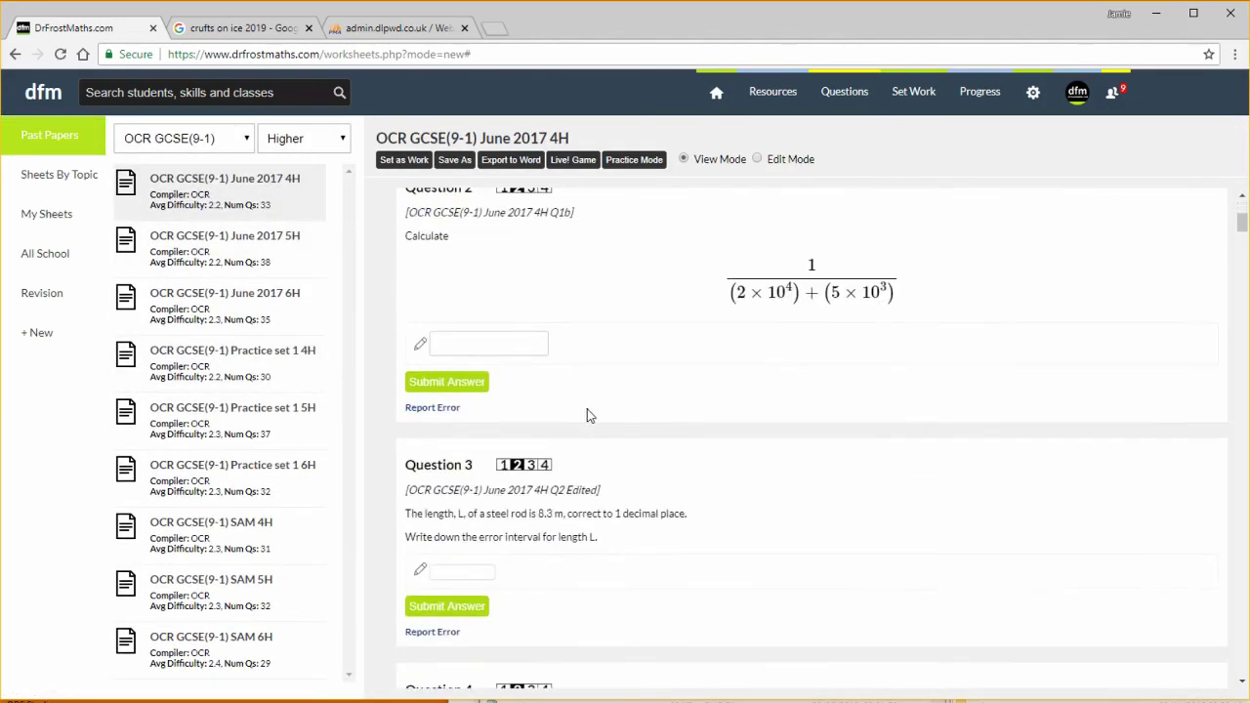
scroll(586, 413, up, 3)
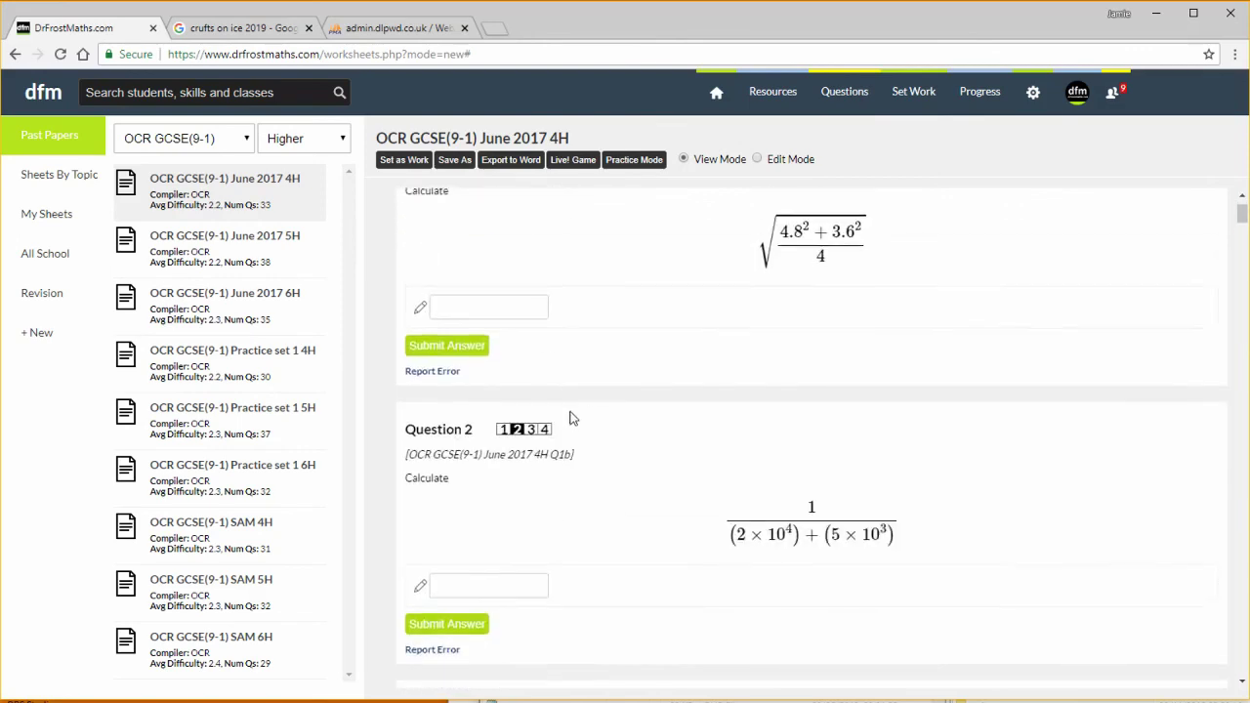
Step: In Edit Mode, delete Questions 2 and 5 and move the prime-factors question before the steel-rod one
click(757, 159)
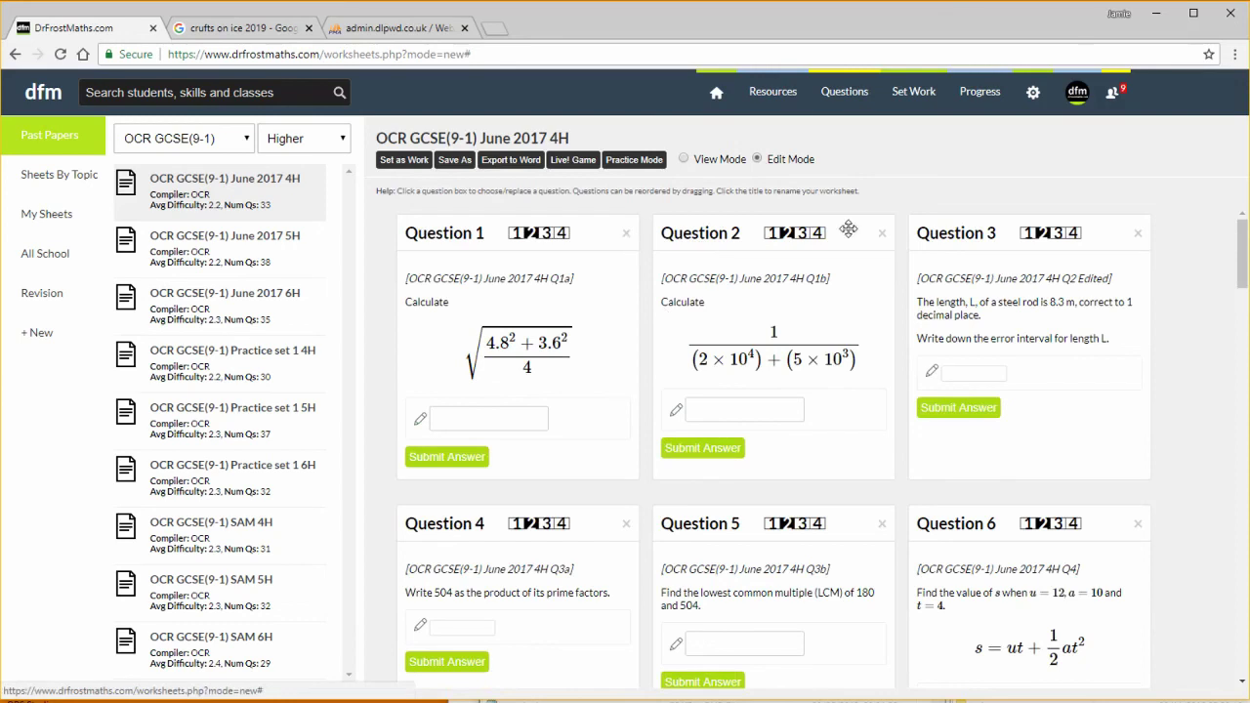
click(882, 238)
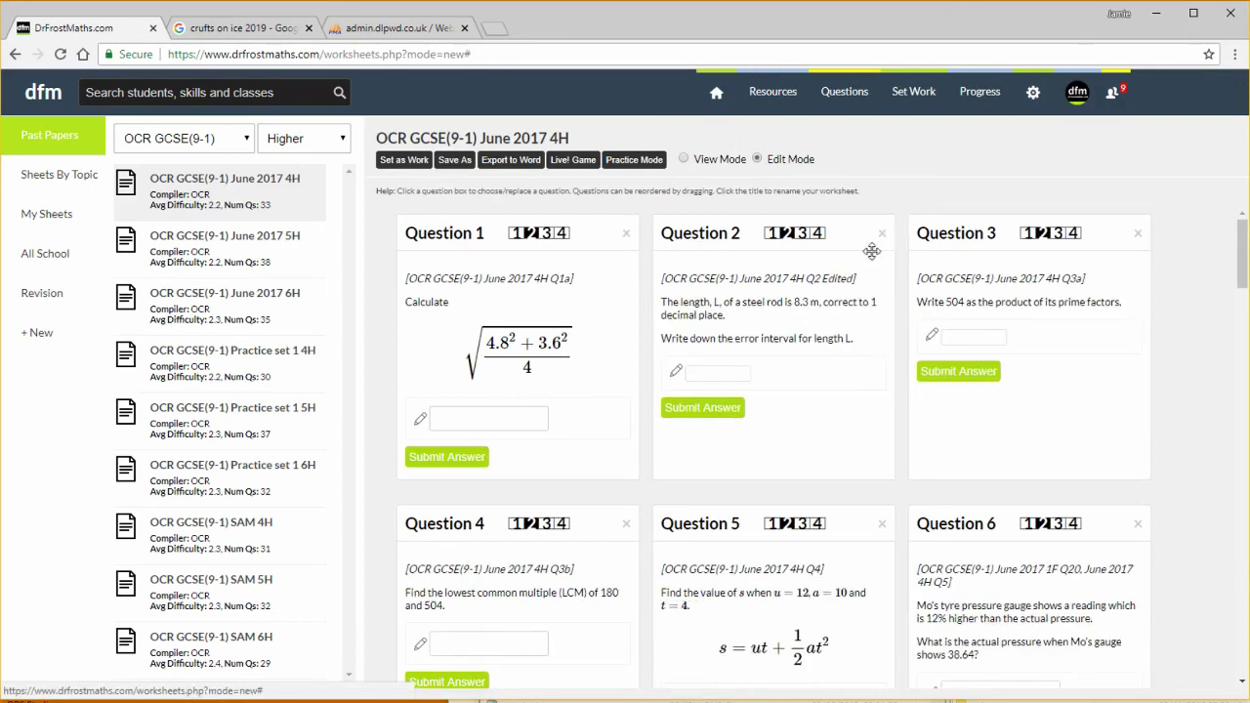
click(881, 534)
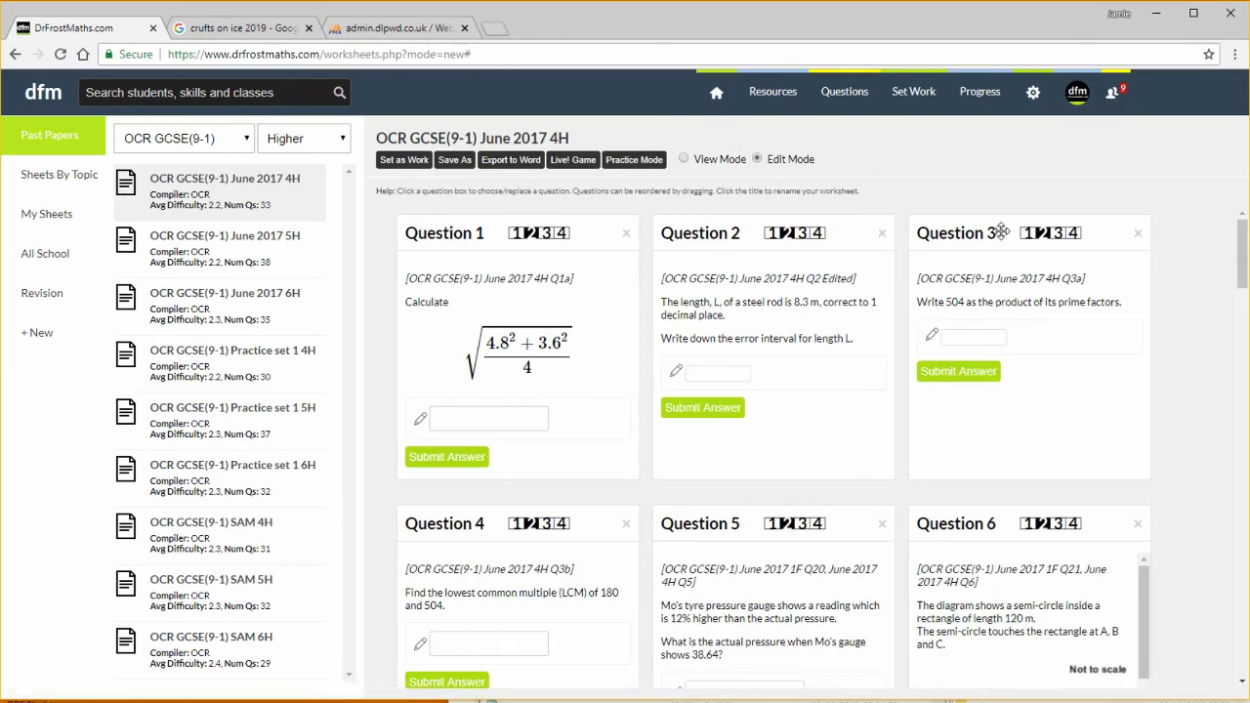
drag(990, 233, 725, 244)
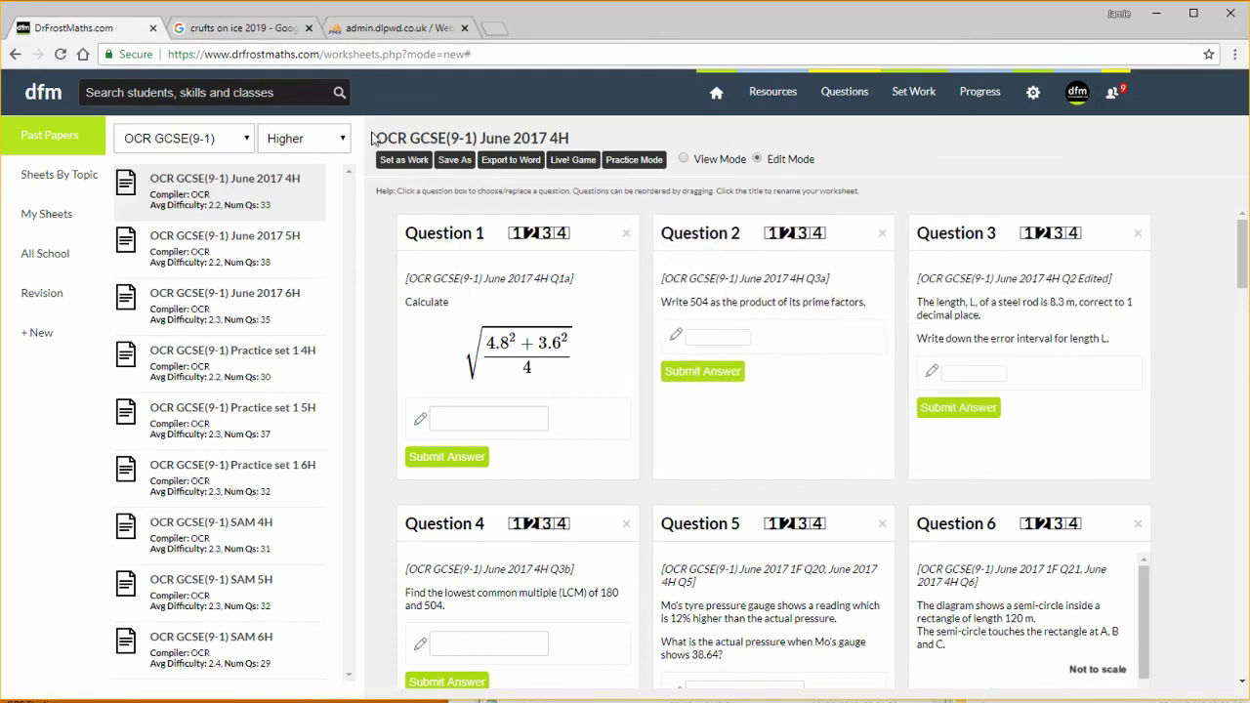
Step: Save the edited paper as 'OCR GCSE(9-1) June 2017 4H (Copy)' and acknowledge the success message
click(453, 160)
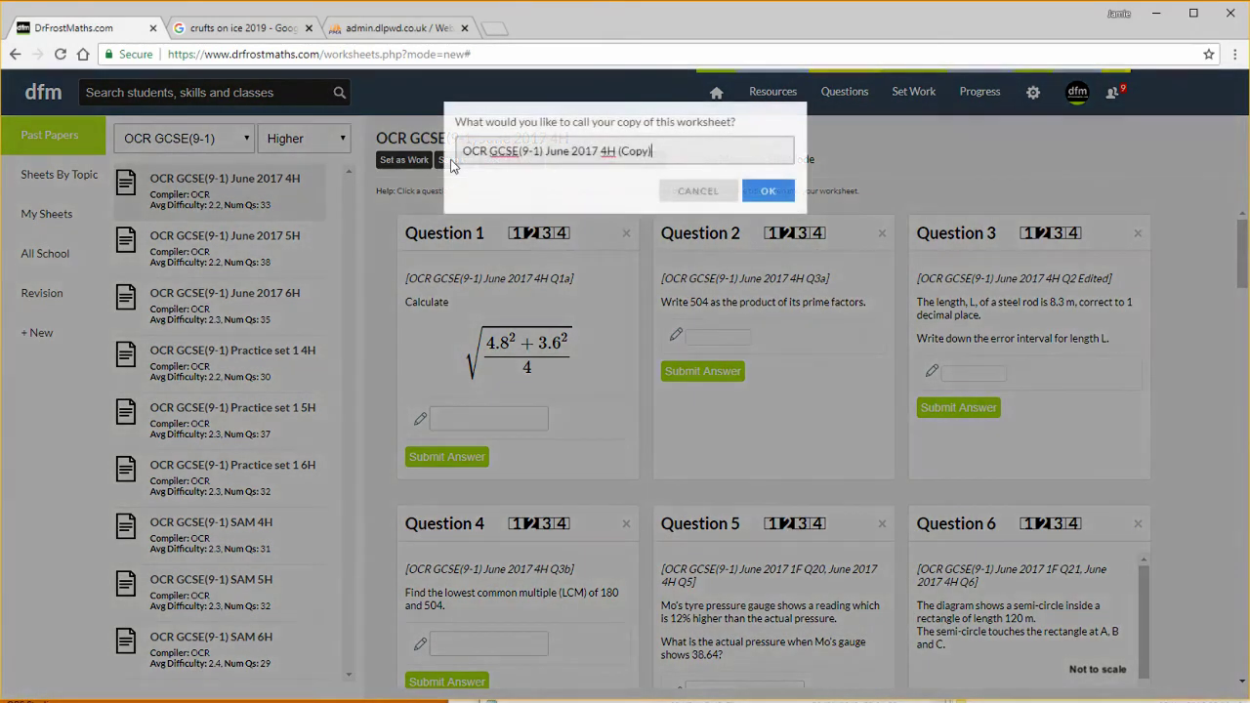
click(771, 192)
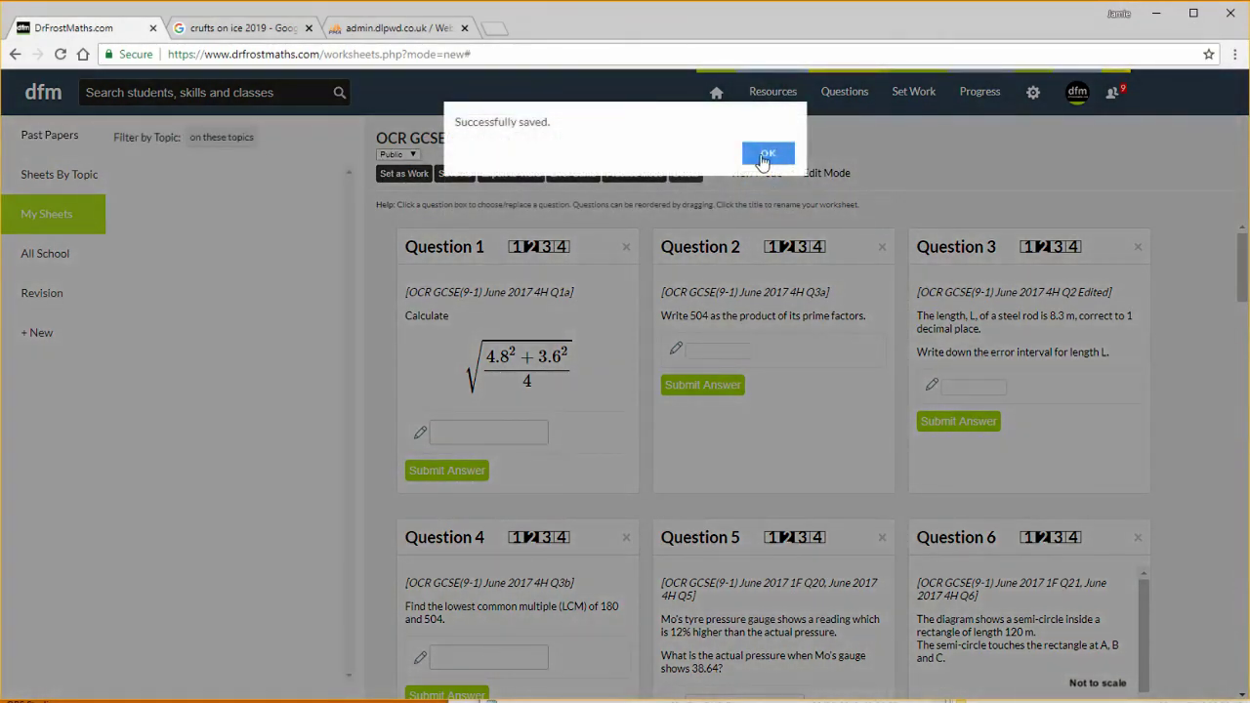
click(768, 152)
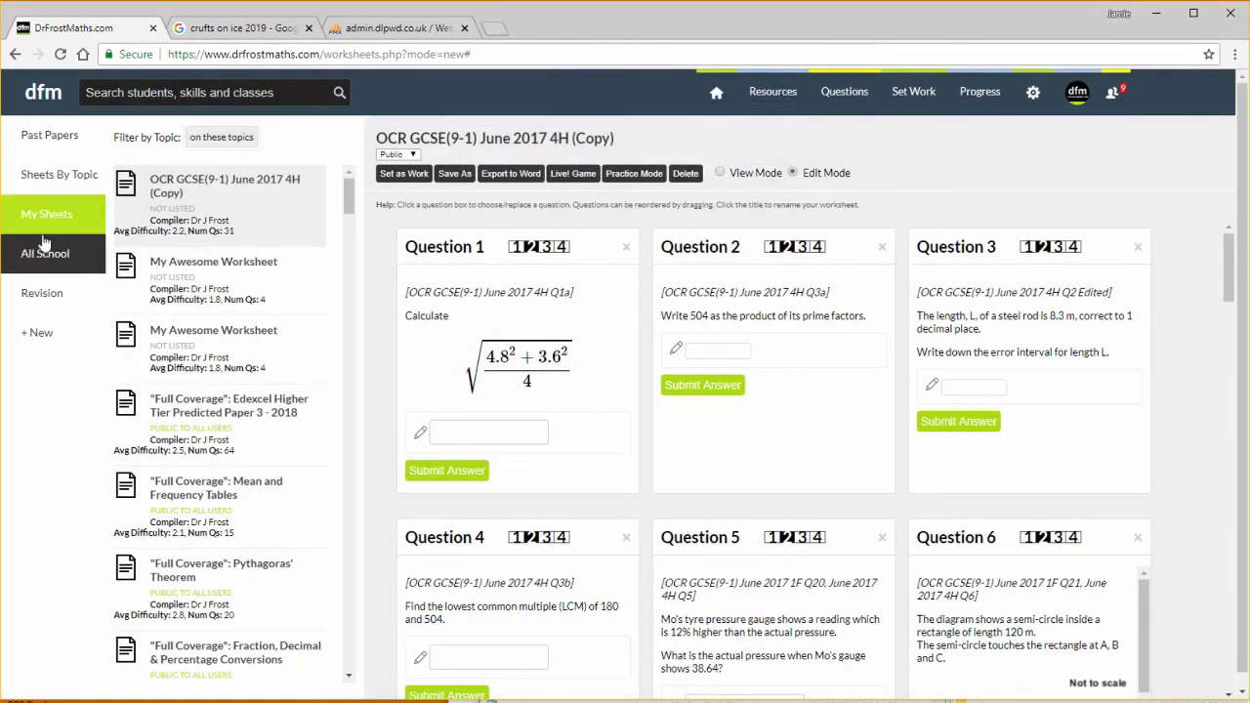